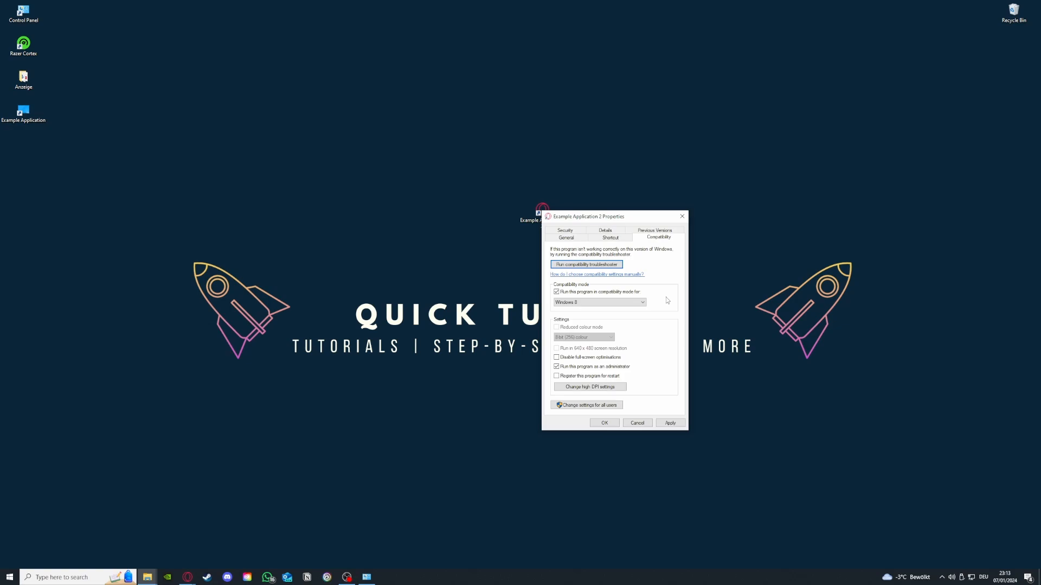
- Apply the compatibility settings for Example Application 2 and close its properties
{"action": "left_click", "coordinate": [670, 423]}
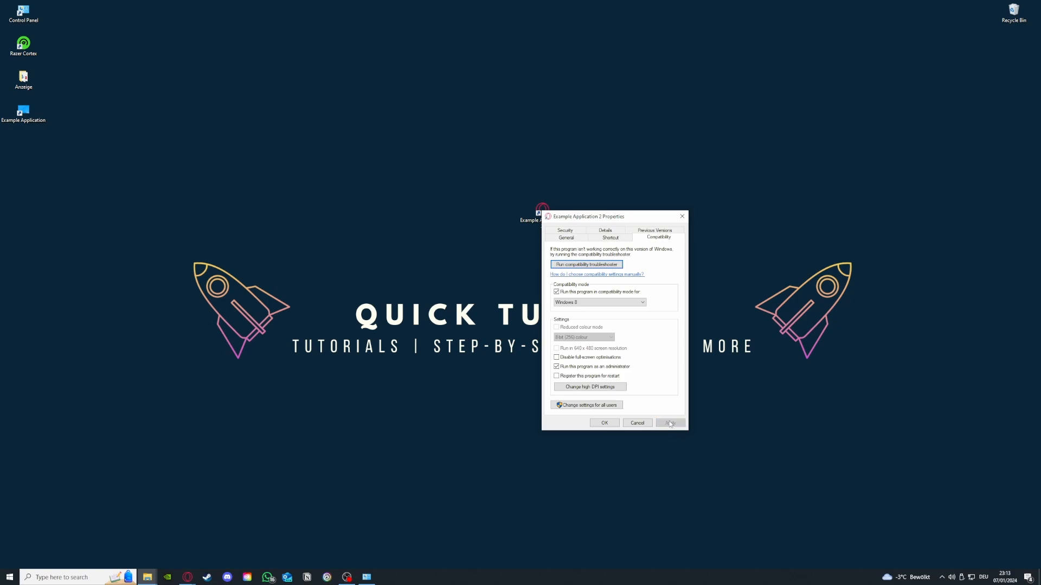
{"action": "left_click", "coordinate": [599, 425]}
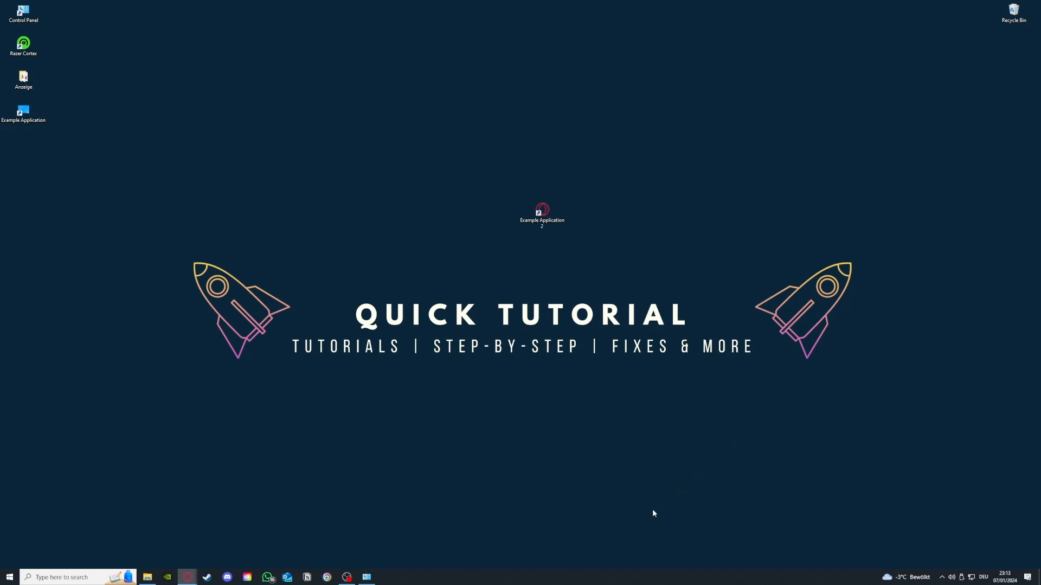
- Open Task Manager and maximise its window
{"action": "right_click", "coordinate": [575, 578]}
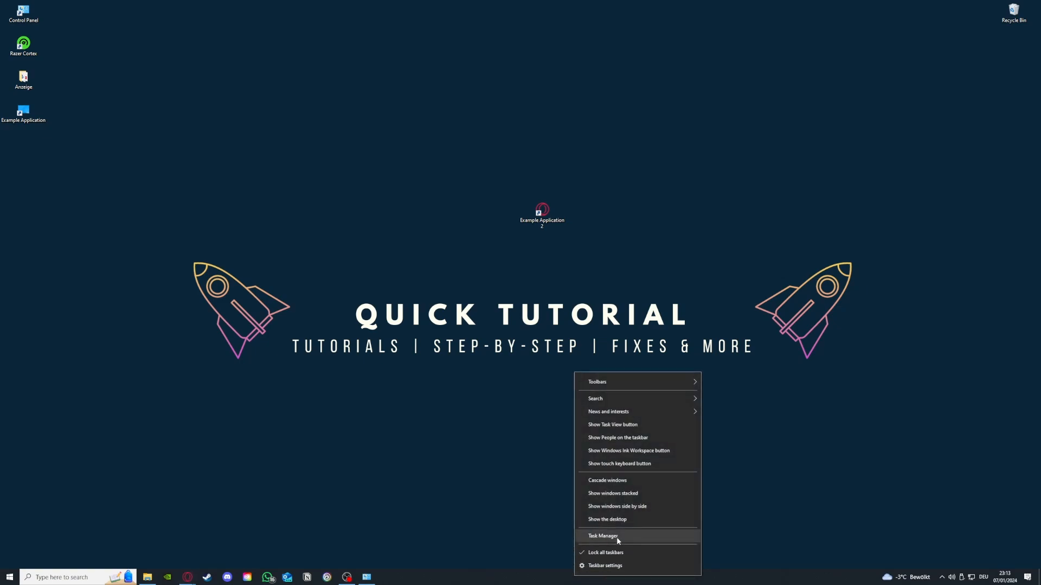
{"action": "left_click", "coordinate": [619, 537]}
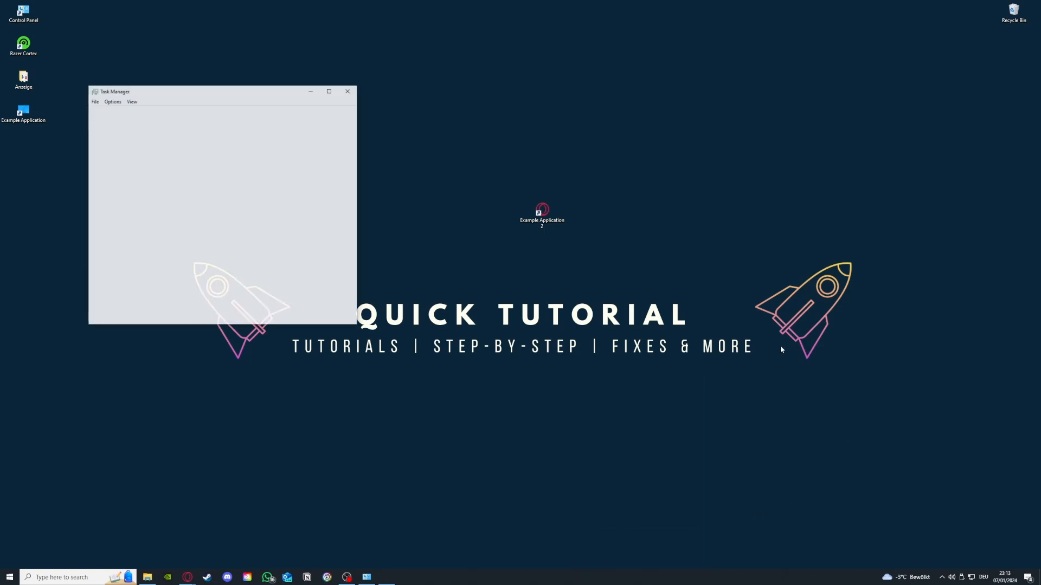
{"action": "left_click", "coordinate": [330, 90]}
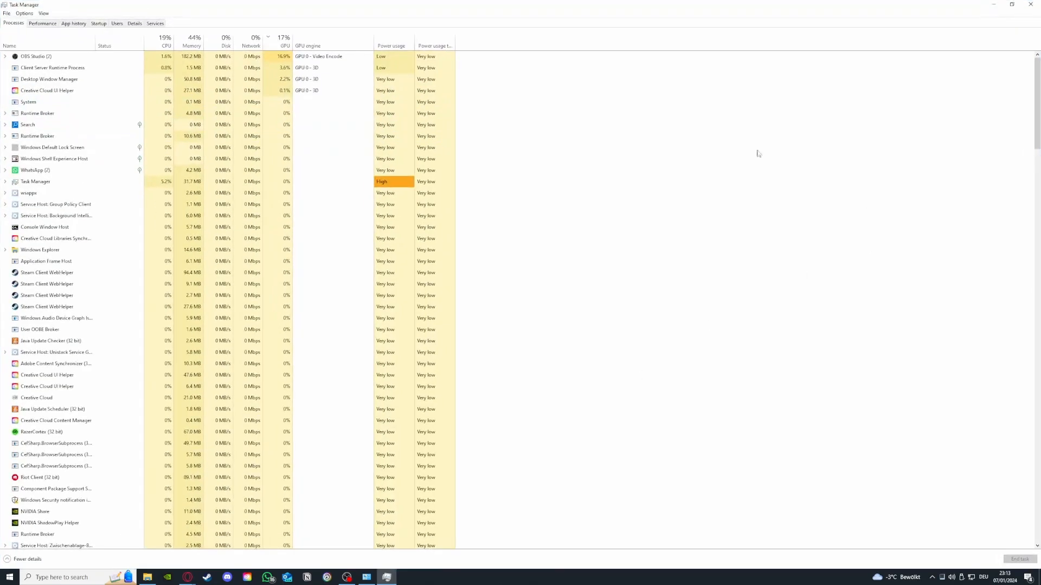
- Look through the running processes and end the uppermost Steam Client WebHelper task
{"action": "scroll", "coordinate": [125, 160], "scroll_direction": "down", "scroll_amount": 7}
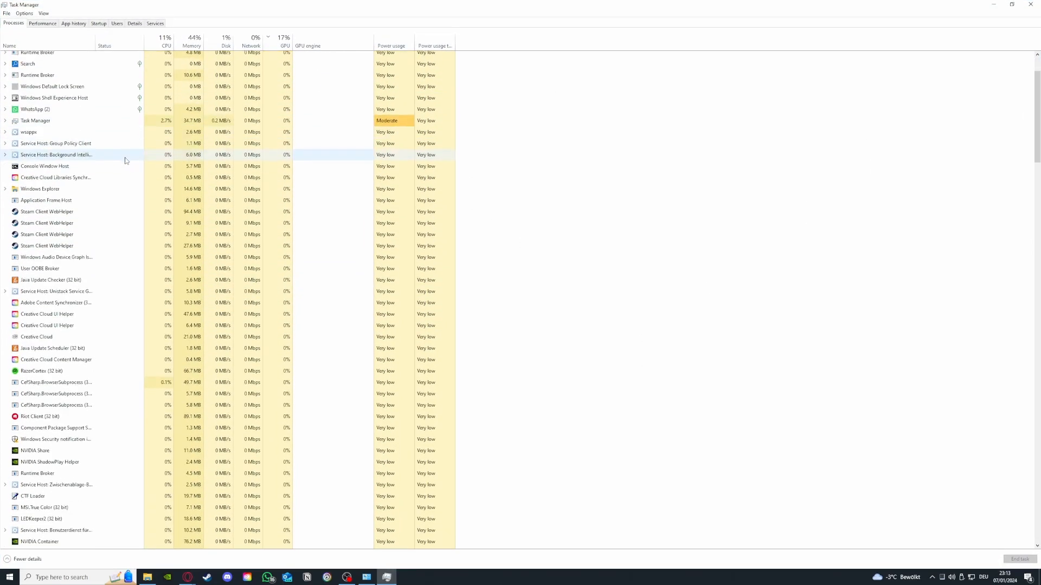
{"action": "scroll", "coordinate": [124, 161], "scroll_direction": "down", "scroll_amount": 12}
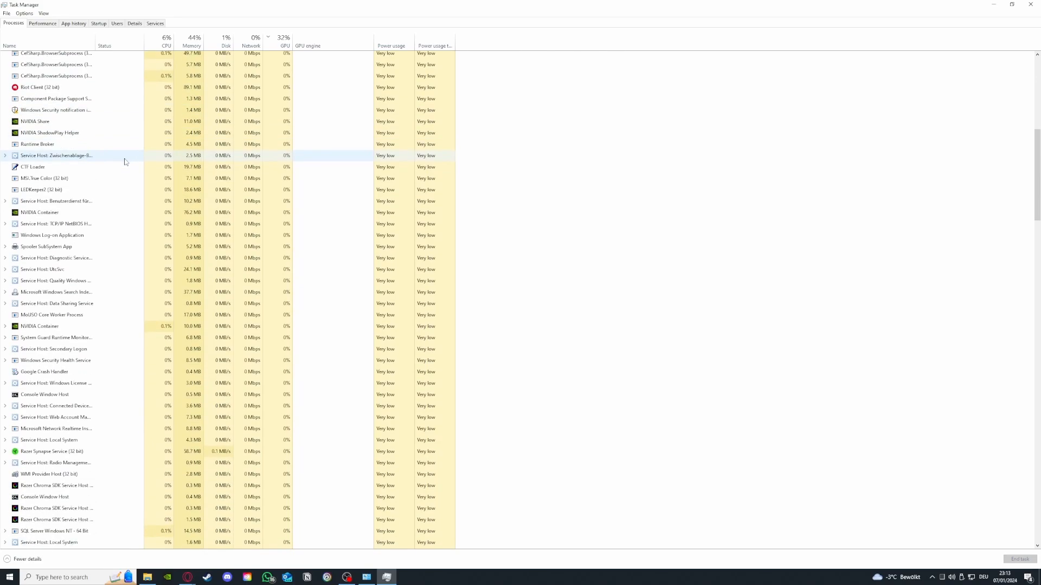
{"action": "scroll", "coordinate": [126, 164], "scroll_direction": "down", "scroll_amount": 11}
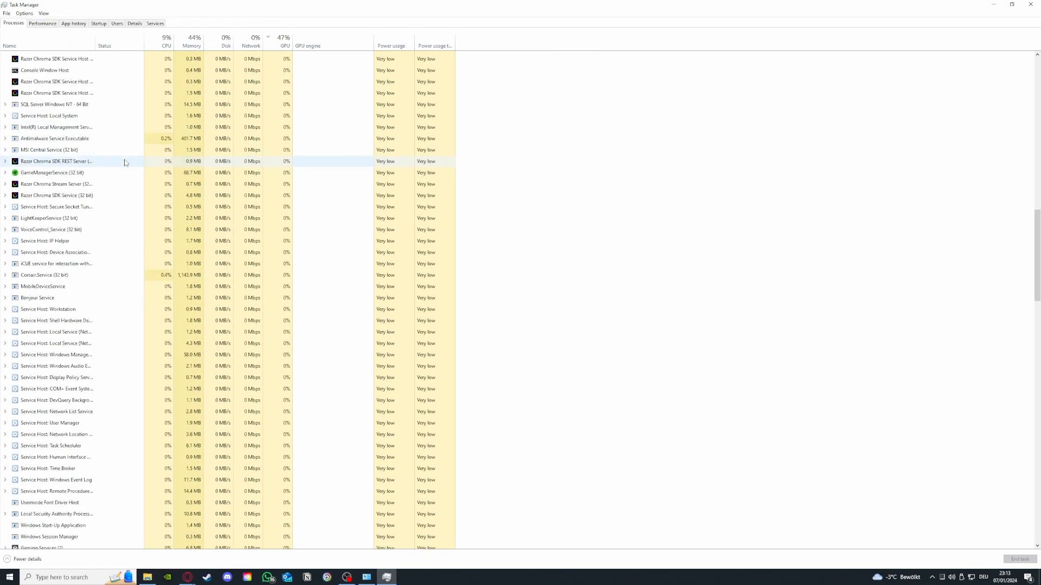
{"action": "scroll", "coordinate": [130, 172], "scroll_direction": "down", "scroll_amount": 4}
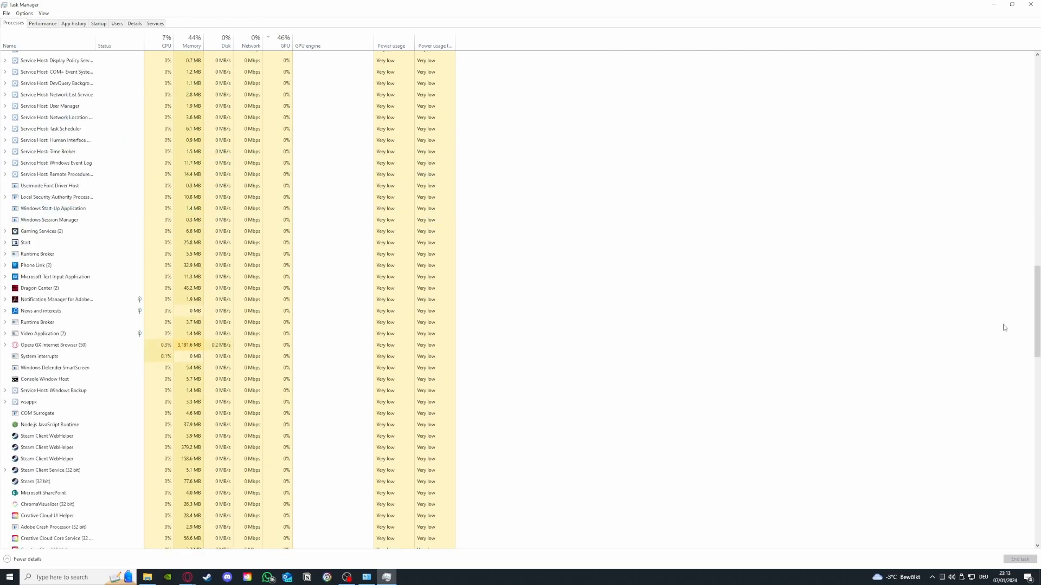
{"action": "left_click_drag", "start_coordinate": [1036, 325], "coordinate": [1036, 109]}
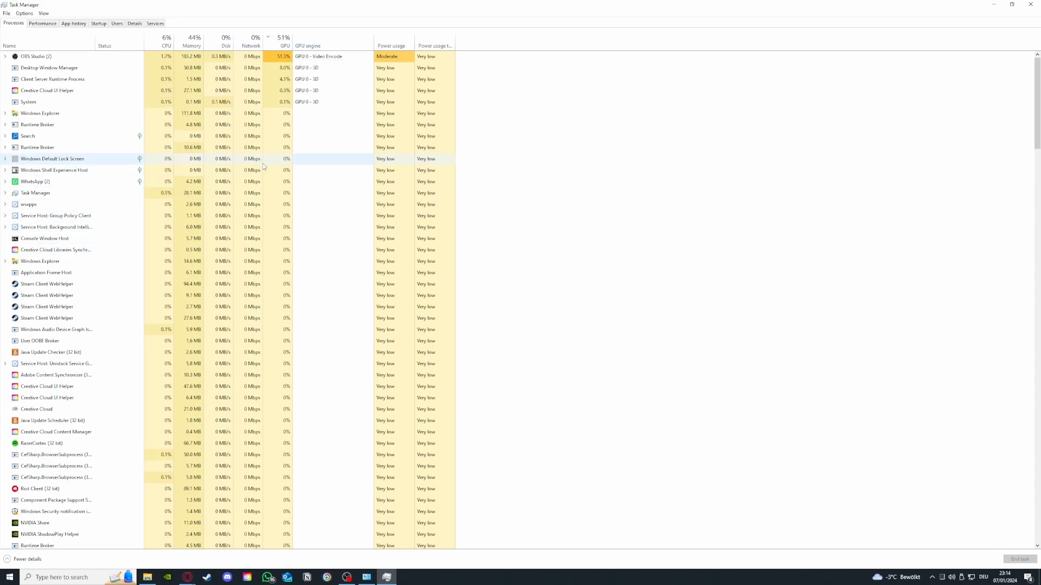
{"action": "left_click", "coordinate": [123, 288]}
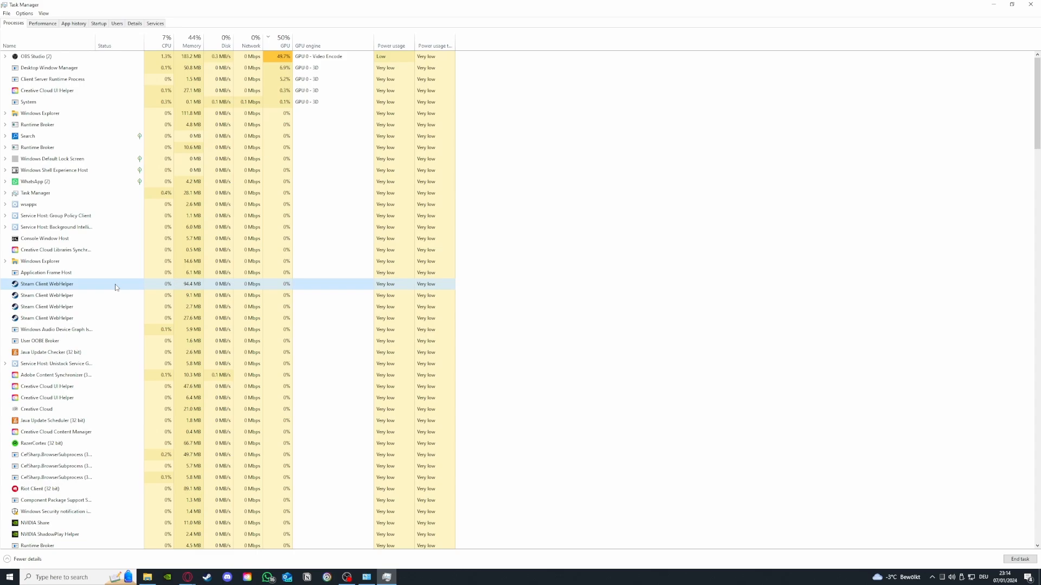
{"action": "right_click", "coordinate": [115, 288]}
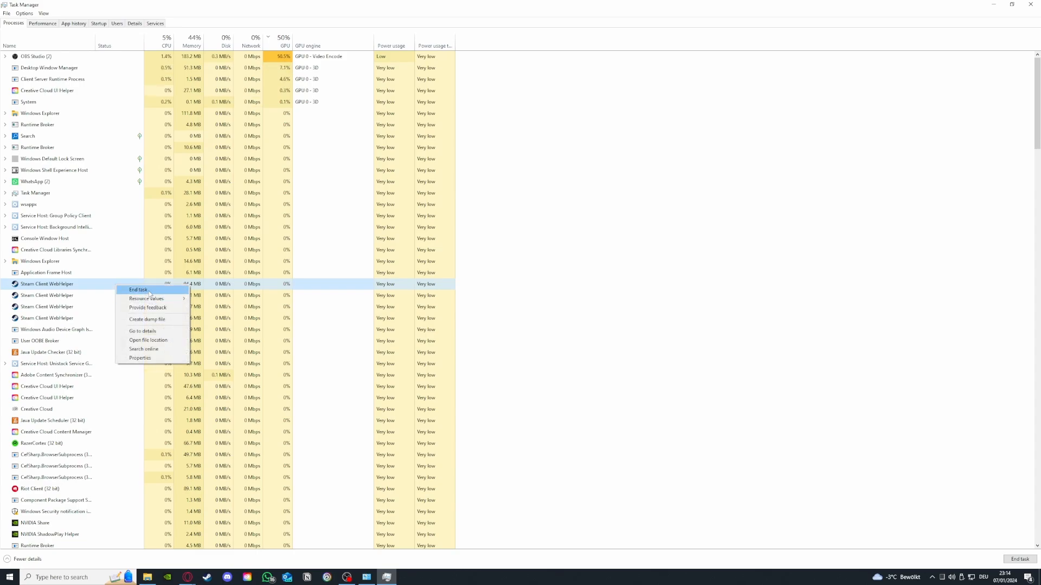
{"action": "left_click", "coordinate": [139, 290]}
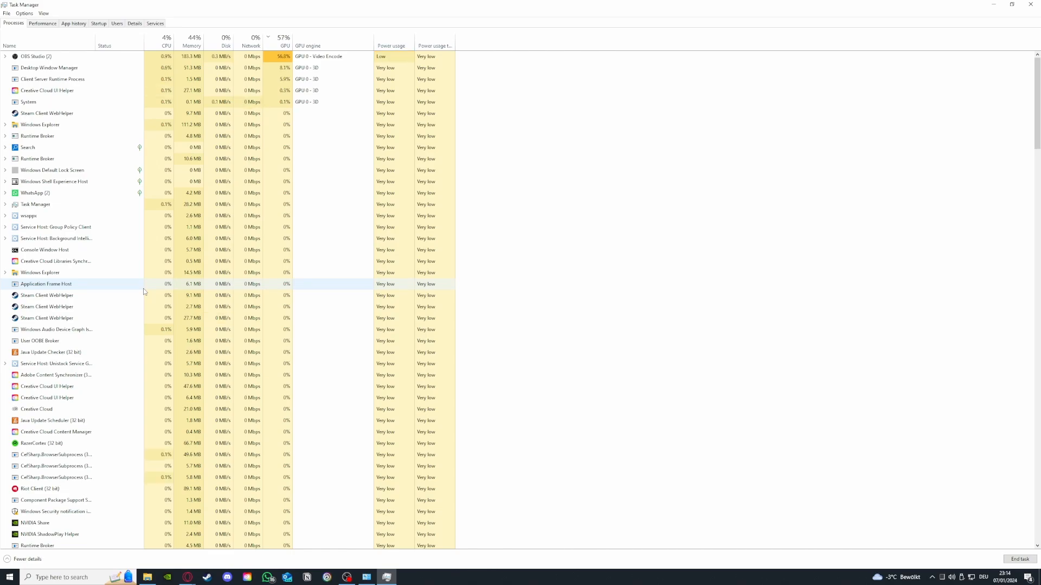
- Review the memory, CPU and GPU 0 performance graphs in Task Manager
{"action": "left_click", "coordinate": [57, 25]}
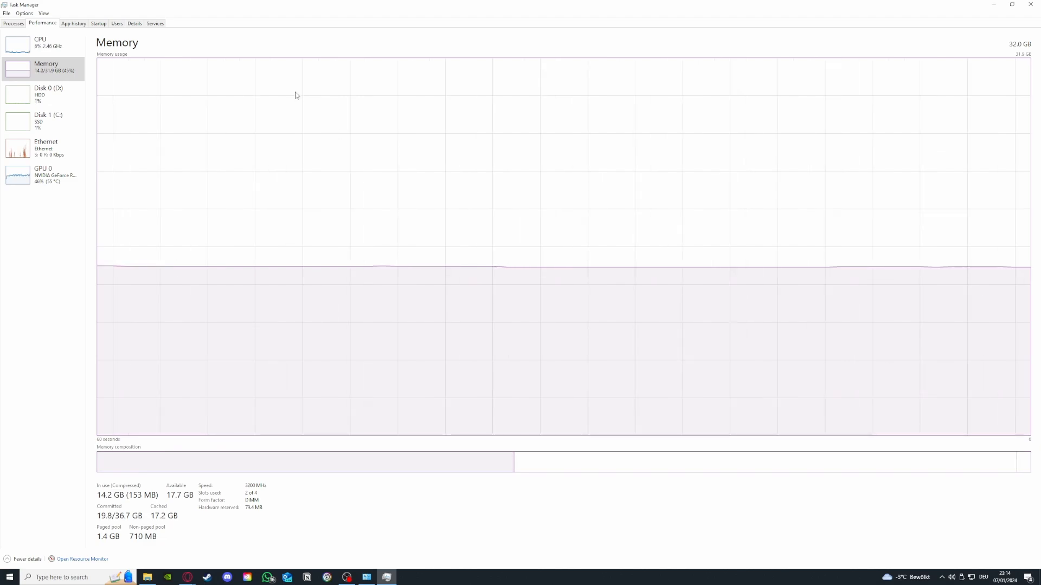
{"action": "left_click", "coordinate": [44, 44]}
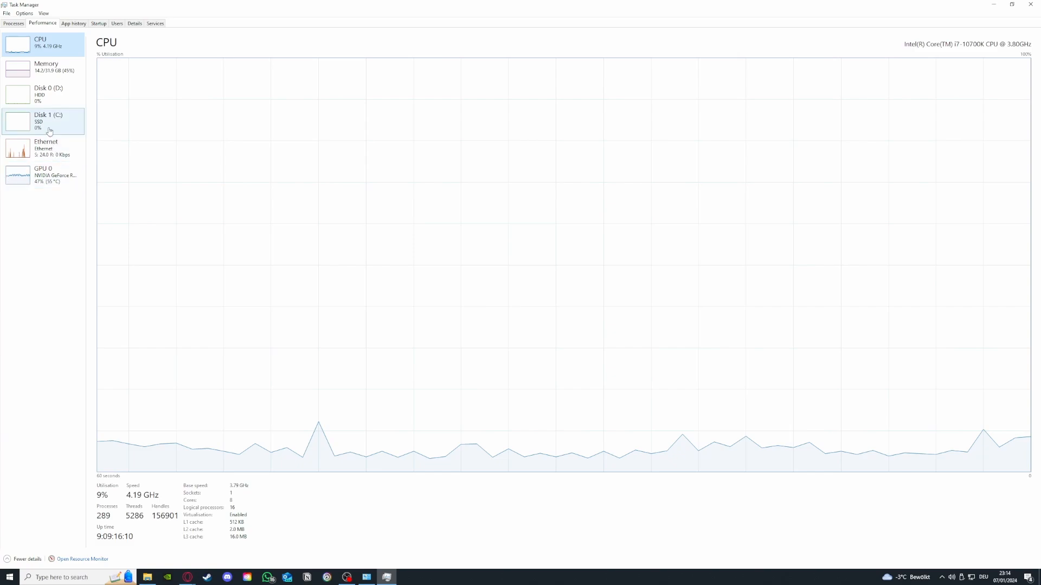
{"action": "left_click", "coordinate": [46, 174]}
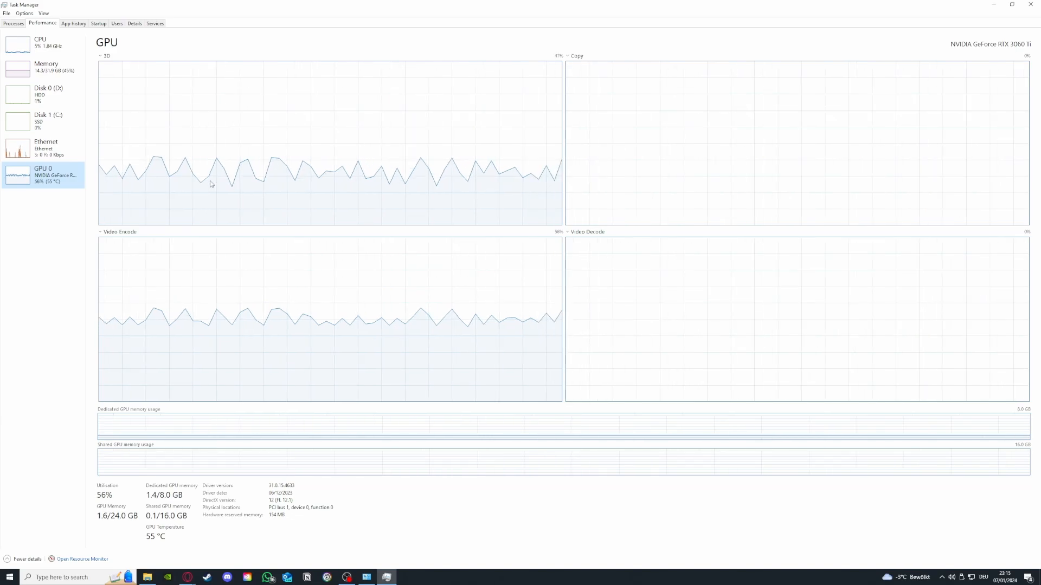
- Go through the process list and app history to the startup apps and show the available actions for Parsec
{"action": "left_click", "coordinate": [12, 24]}
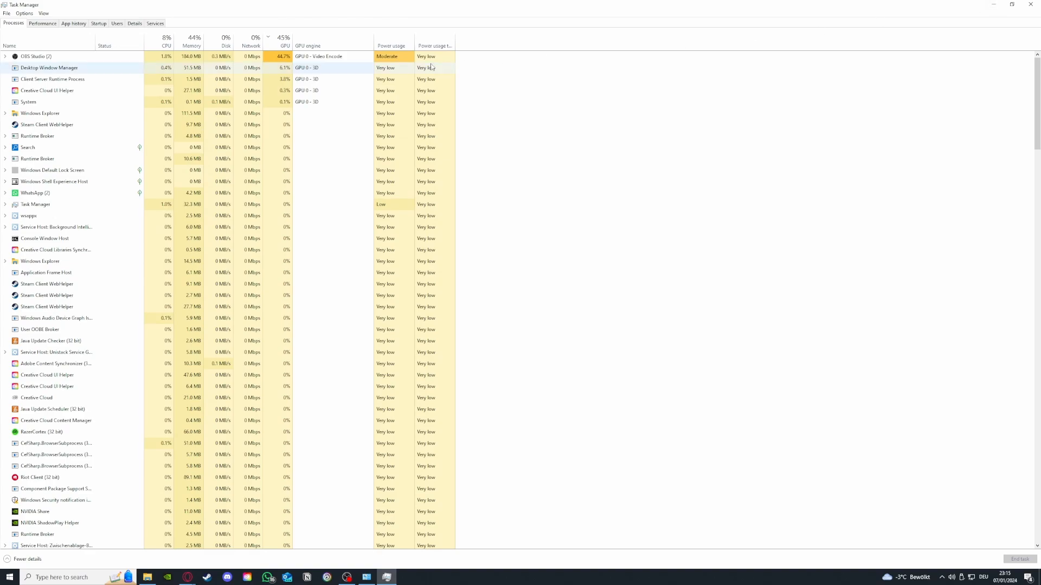
{"action": "left_click", "coordinate": [74, 23]}
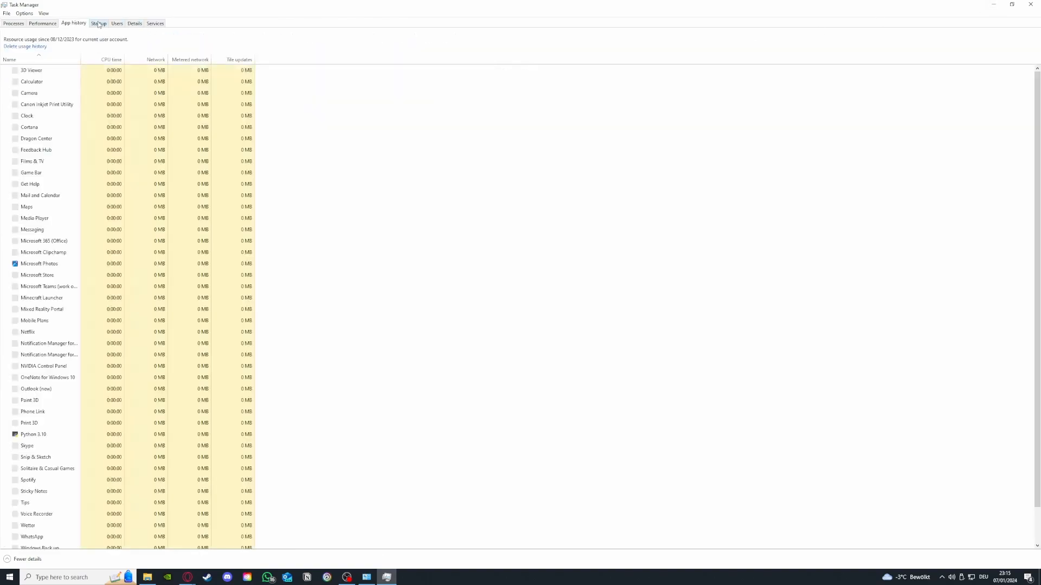
{"action": "left_click", "coordinate": [99, 23]}
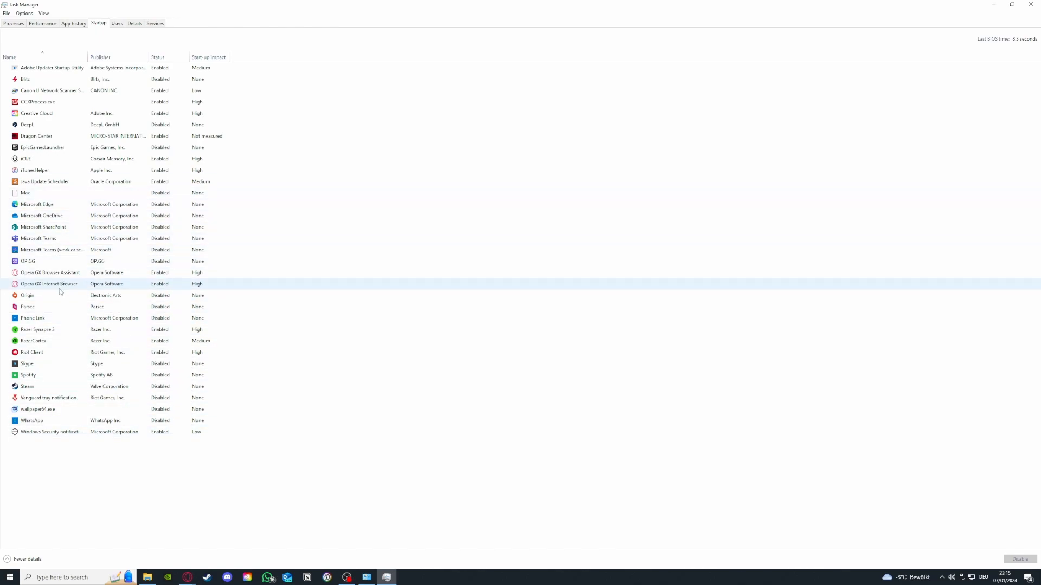
{"action": "left_click", "coordinate": [57, 308]}
{"action": "right_click", "coordinate": [68, 307]}
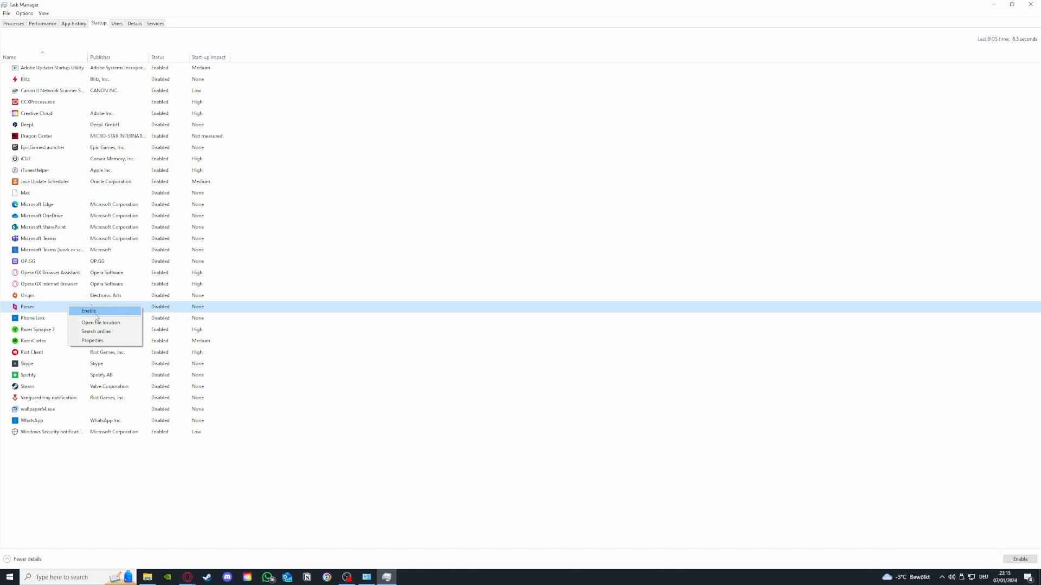
- Show the available startup actions for iCUE, including Disable, and close Task Manager
{"action": "left_click", "coordinate": [68, 160]}
{"action": "right_click", "coordinate": [61, 161]}
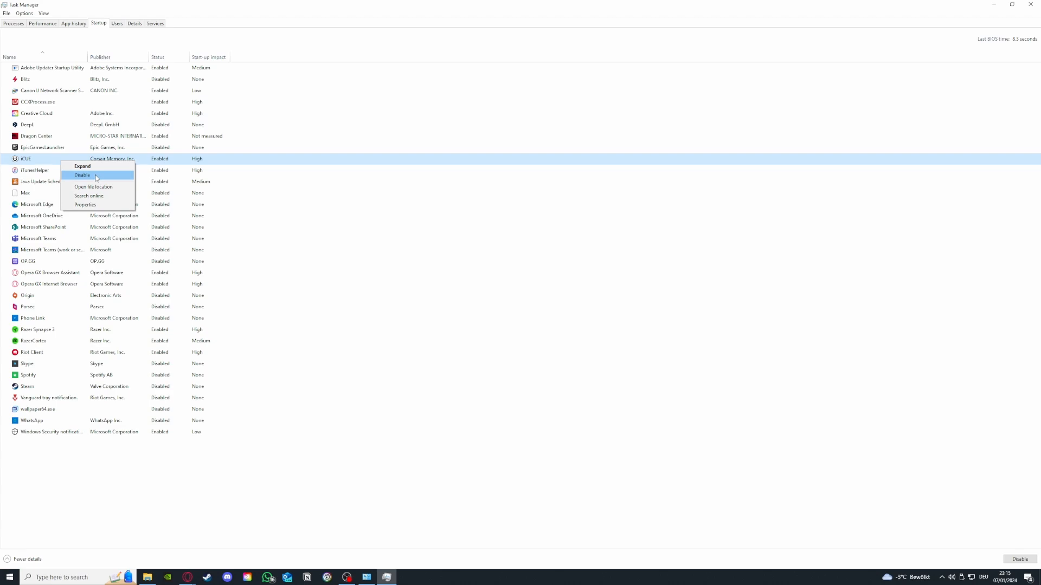
{"action": "left_click", "coordinate": [82, 175]}
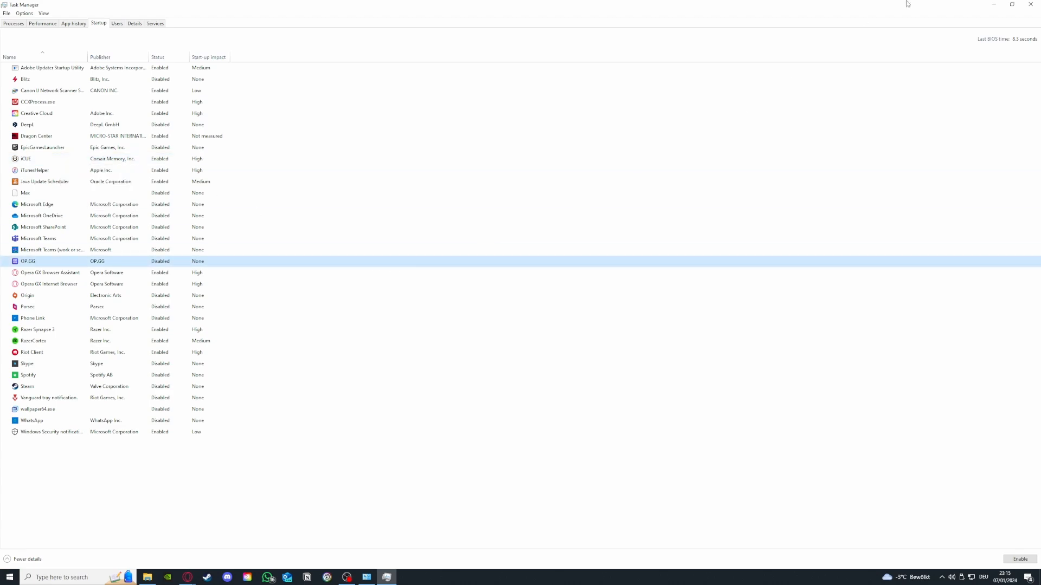
{"action": "left_click", "coordinate": [1031, 4]}
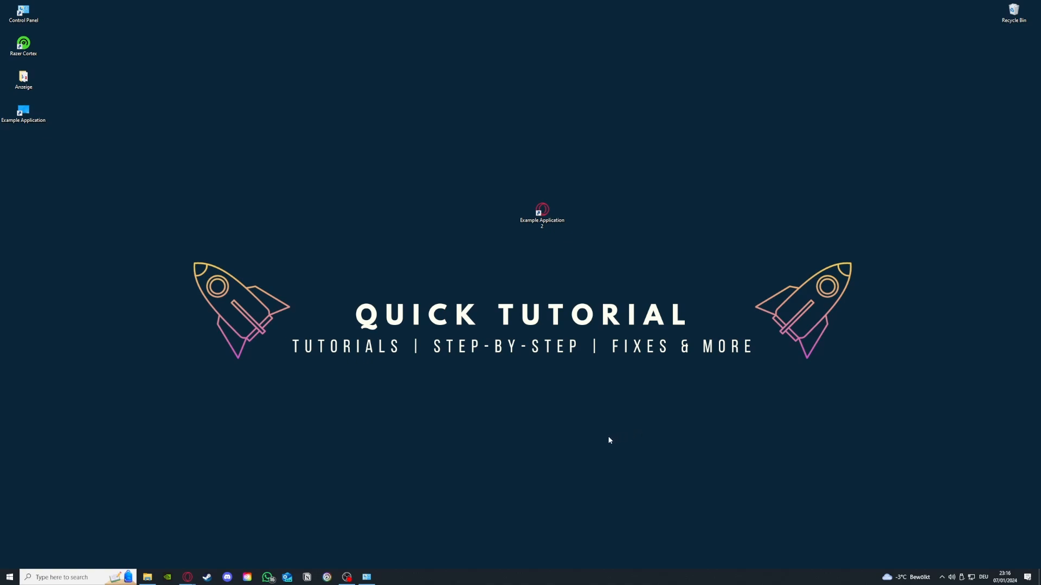
- Reopen Task Manager and enlarge its window to show all process columns
{"action": "right_click", "coordinate": [474, 584]}
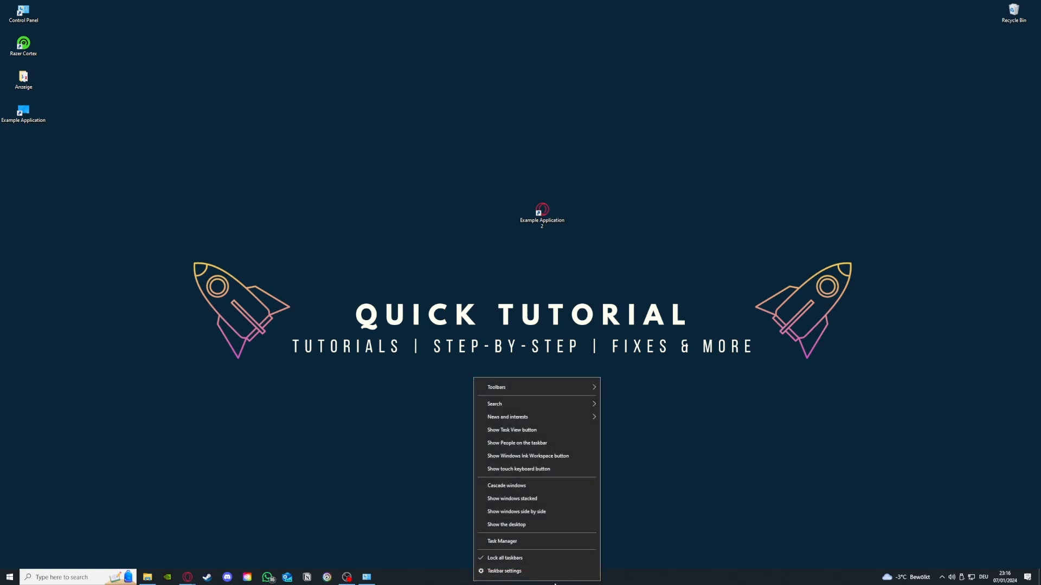
{"action": "left_click", "coordinate": [509, 542]}
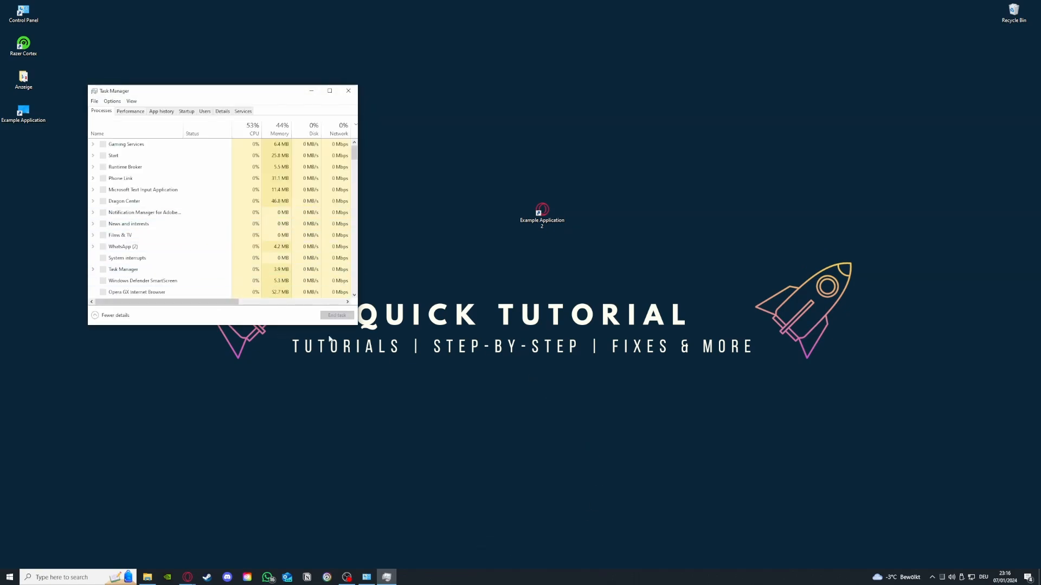
{"action": "left_click_drag", "start_coordinate": [353, 325], "coordinate": [676, 464]}
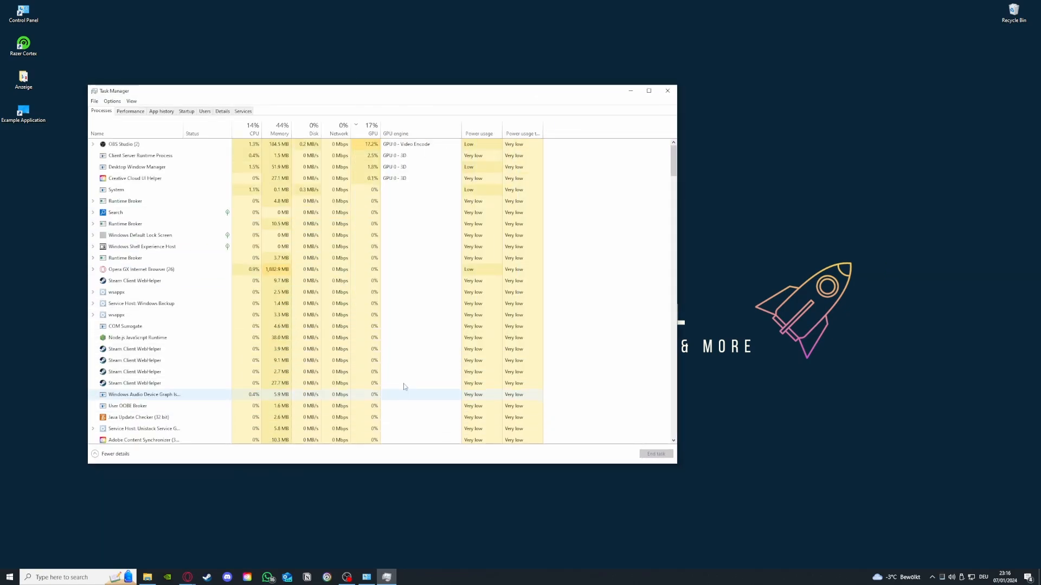
- Inspect the individual Steam Client WebHelper processes in the list and close Task Manager
{"action": "left_click", "coordinate": [190, 280]}
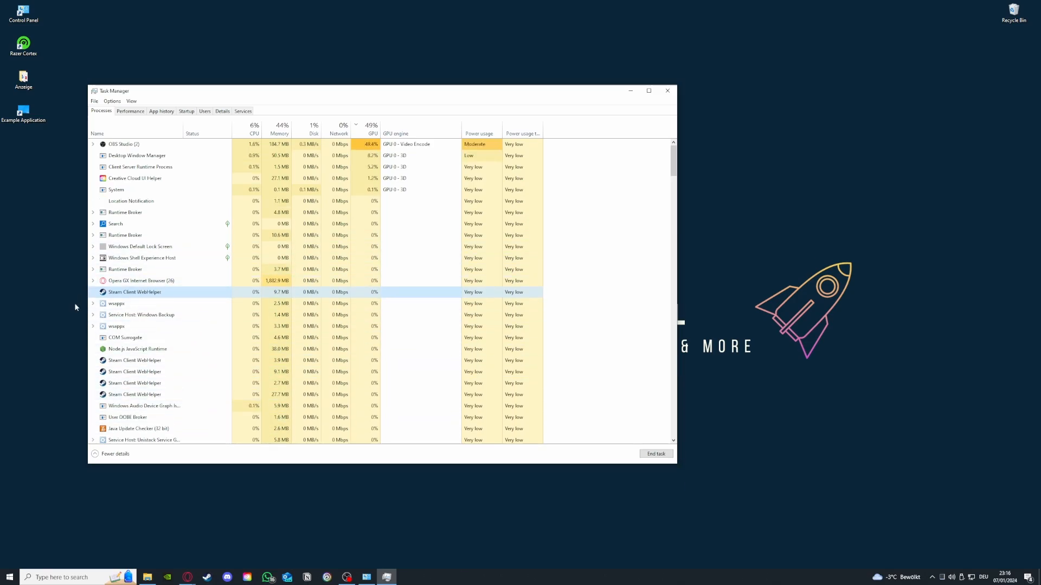
{"action": "scroll", "coordinate": [114, 336], "scroll_direction": "down", "scroll_amount": 3}
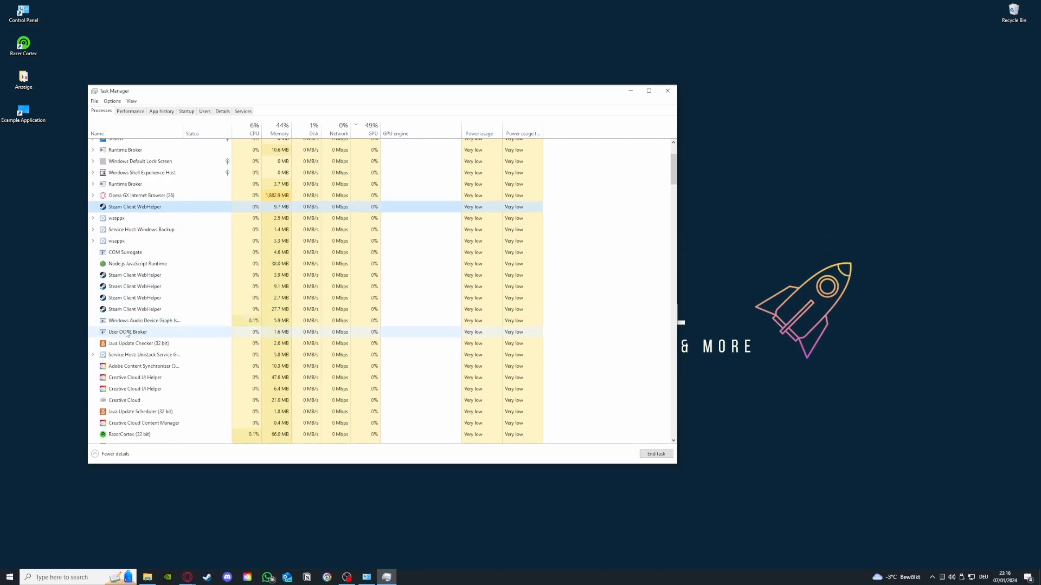
{"action": "left_click", "coordinate": [123, 274]}
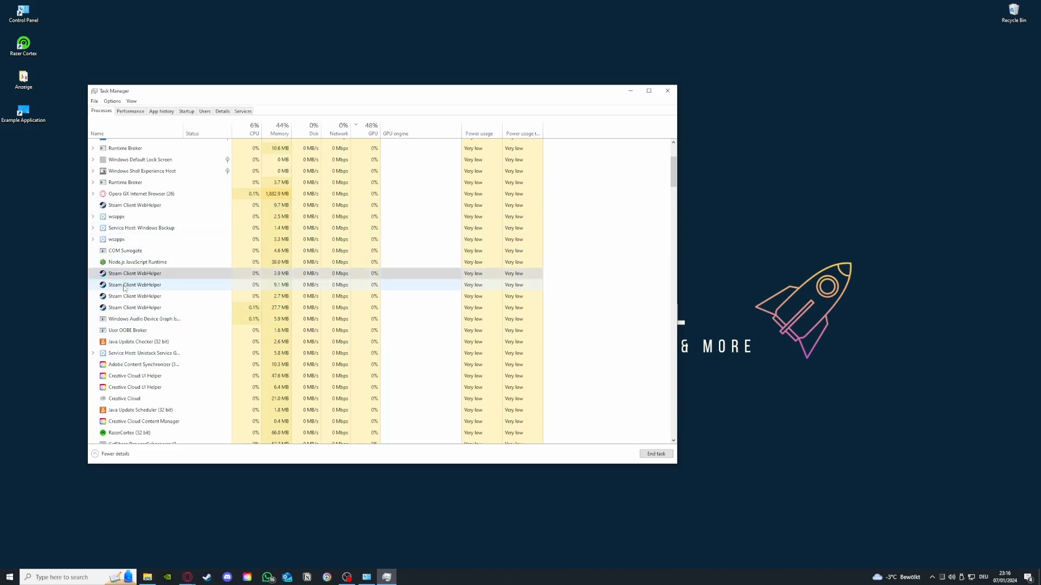
{"action": "left_click", "coordinate": [129, 309]}
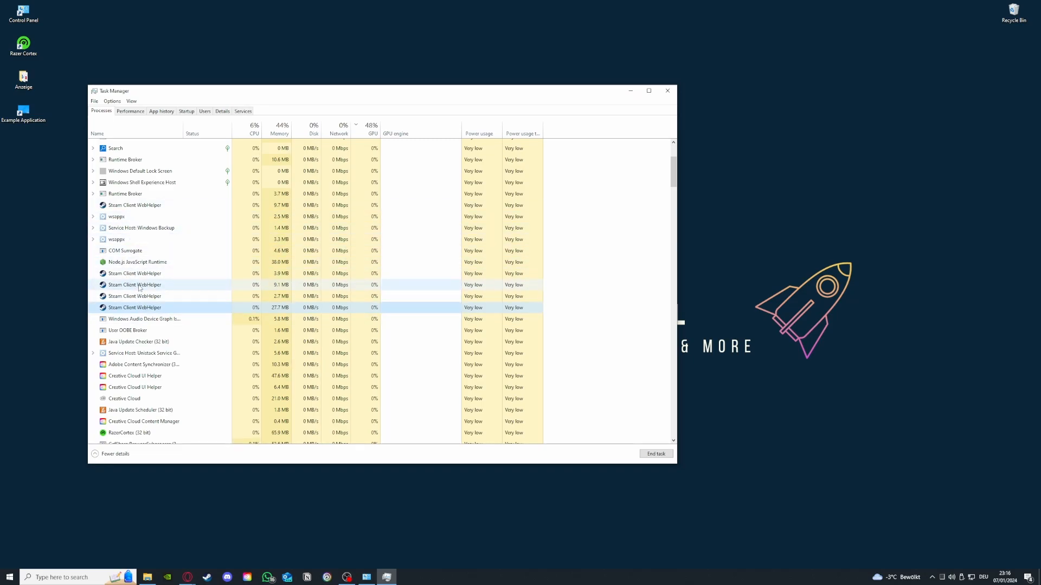
{"action": "left_click", "coordinate": [666, 89]}
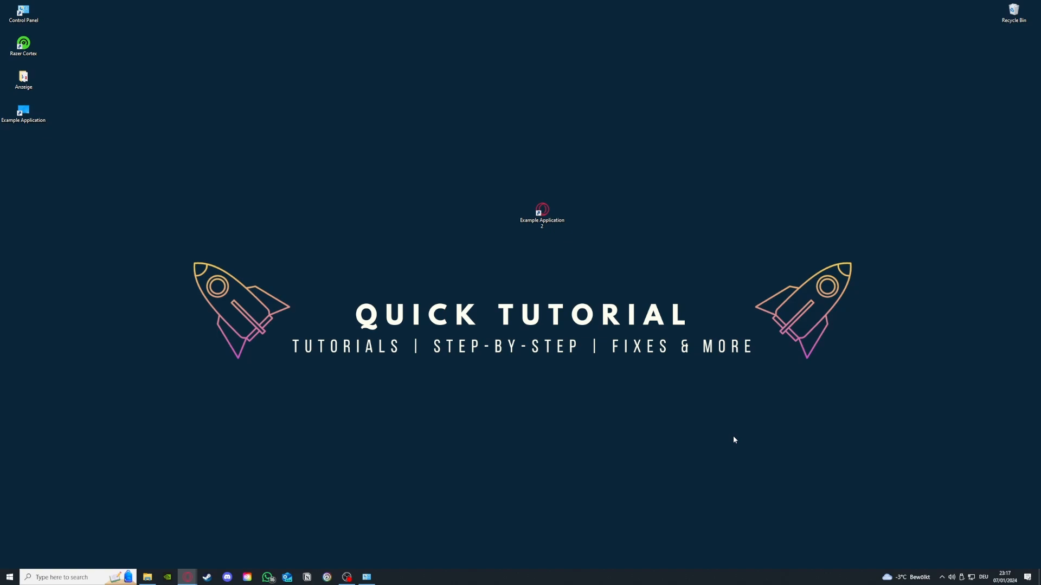
- Switch to Control Panel's System and Security window, open Administrative Tools, and place its window beside the first one
{"action": "left_click", "coordinate": [366, 577]}
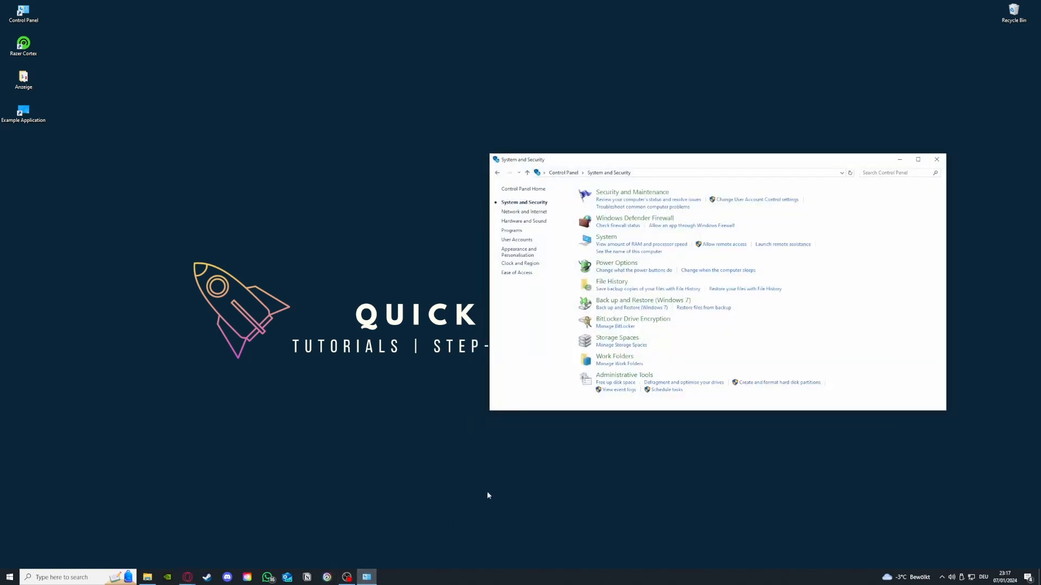
{"action": "mouse_move", "coordinate": [617, 377]}
{"action": "left_mouse_down"}
{"action": "mouse_move", "coordinate": [537, 373]}
{"action": "mouse_move", "coordinate": [477, 387]}
{"action": "mouse_move", "coordinate": [602, 381]}
{"action": "left_mouse_up"}
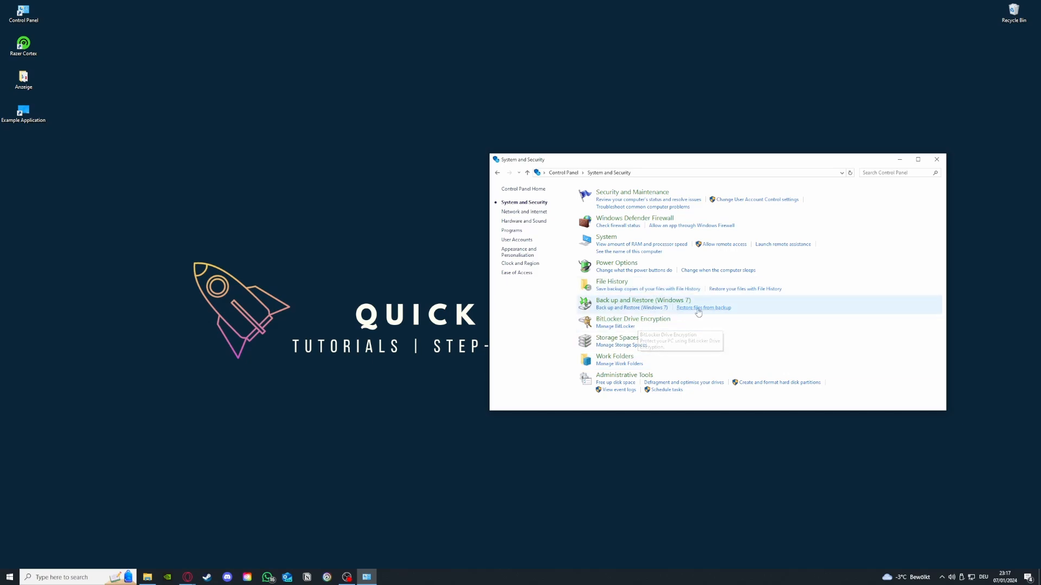
{"action": "left_click", "coordinate": [643, 376]}
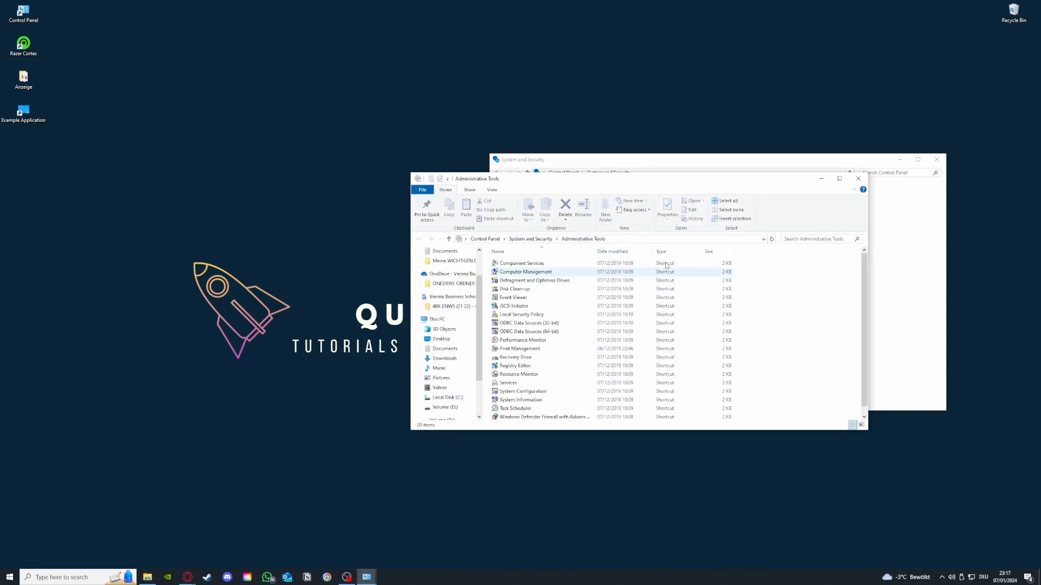
{"action": "left_click_drag", "start_coordinate": [646, 182], "coordinate": [259, 122]}
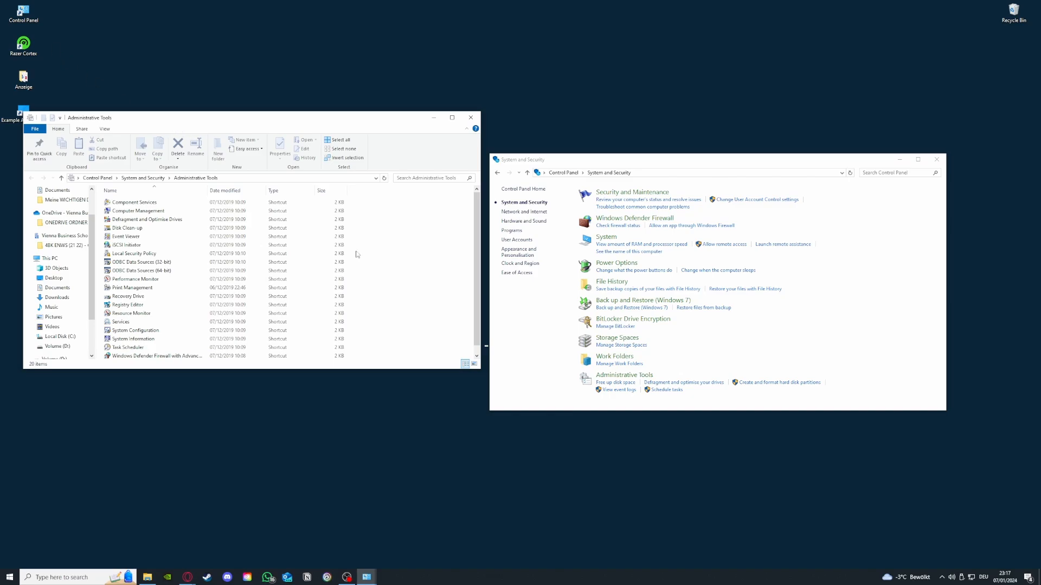
{"action": "left_click", "coordinate": [84, 579]}
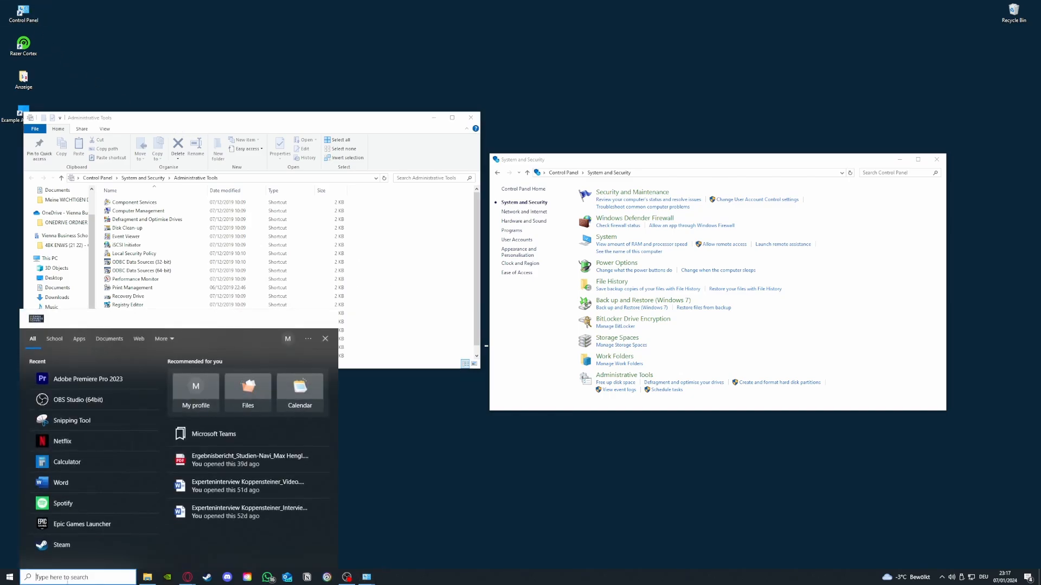
{"action": "left_click", "coordinate": [365, 445]}
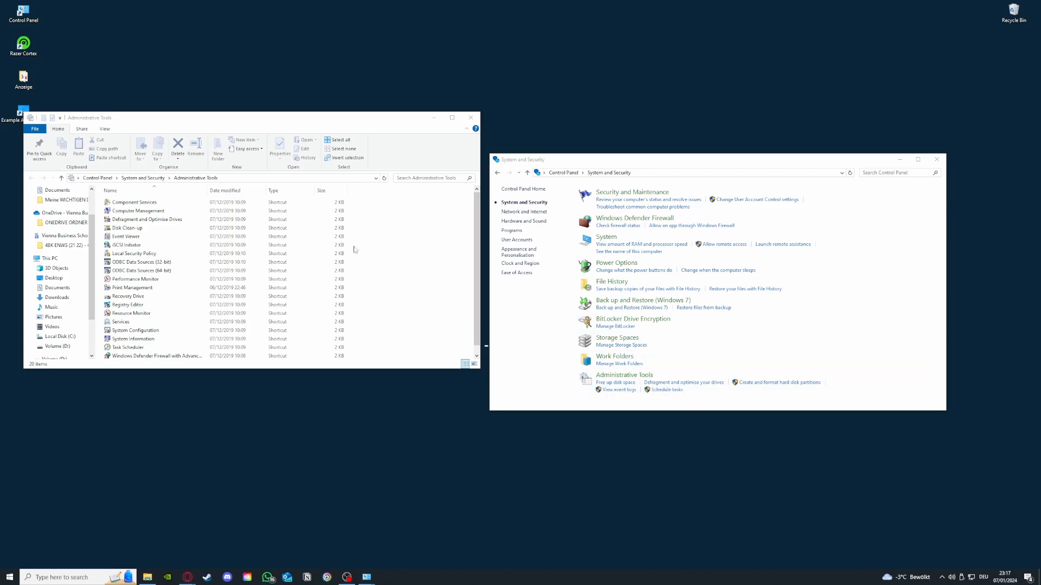
- Open Disk Clean-up to show which drives it can clean, and close it together with the Administrative Tools and System and Security windows
{"action": "double_click", "coordinate": [127, 228]}
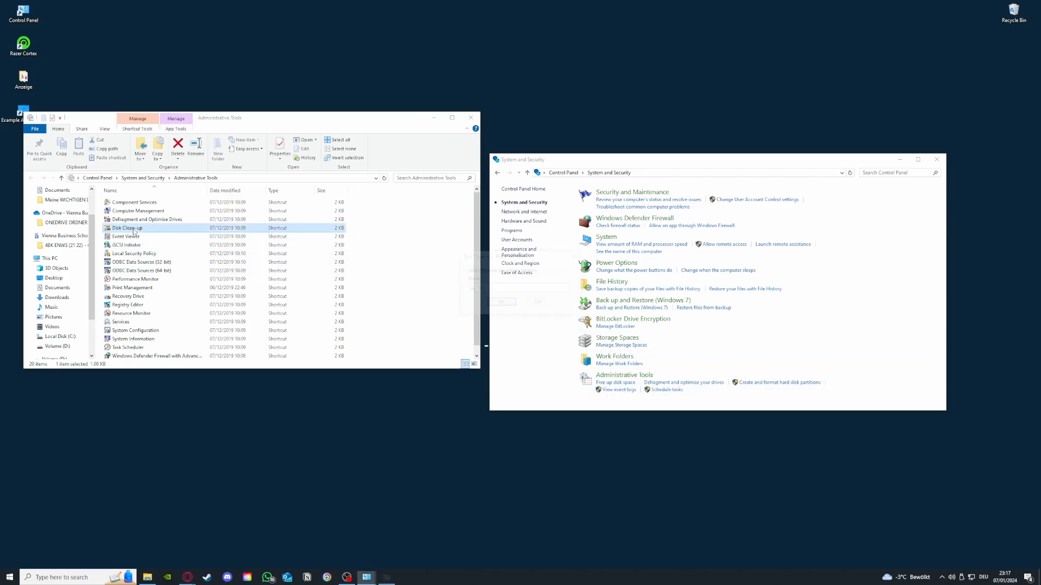
{"action": "left_click", "coordinate": [519, 291]}
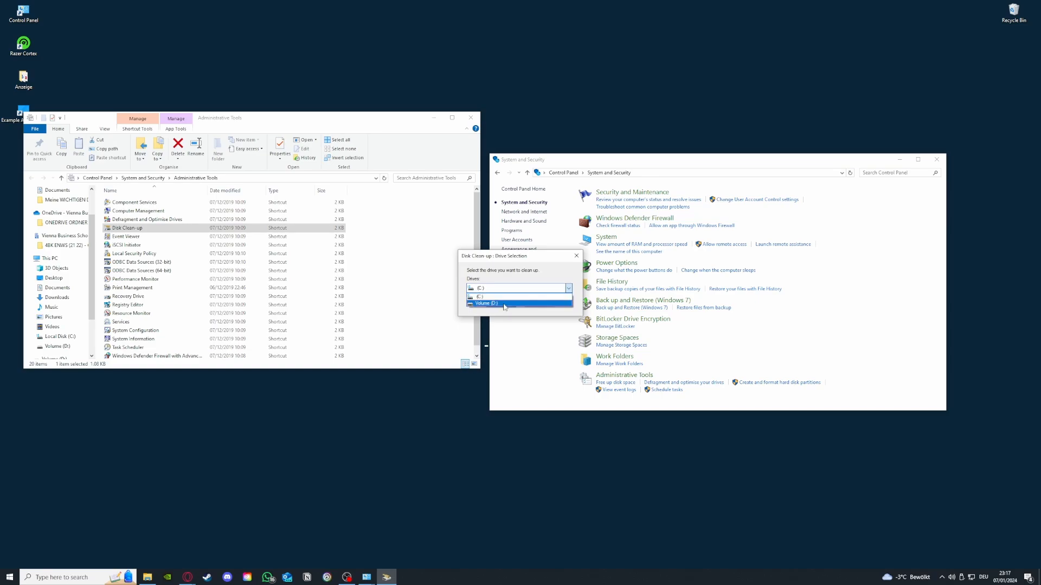
{"action": "left_click", "coordinate": [540, 274]}
{"action": "left_click", "coordinate": [576, 255]}
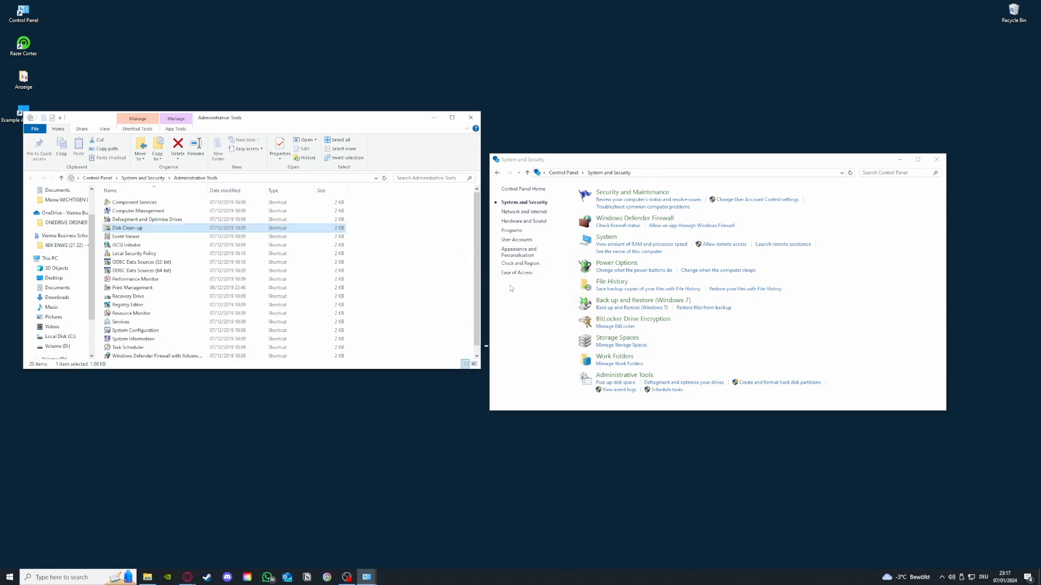
{"action": "left_click", "coordinate": [471, 118]}
{"action": "left_click", "coordinate": [936, 159]}
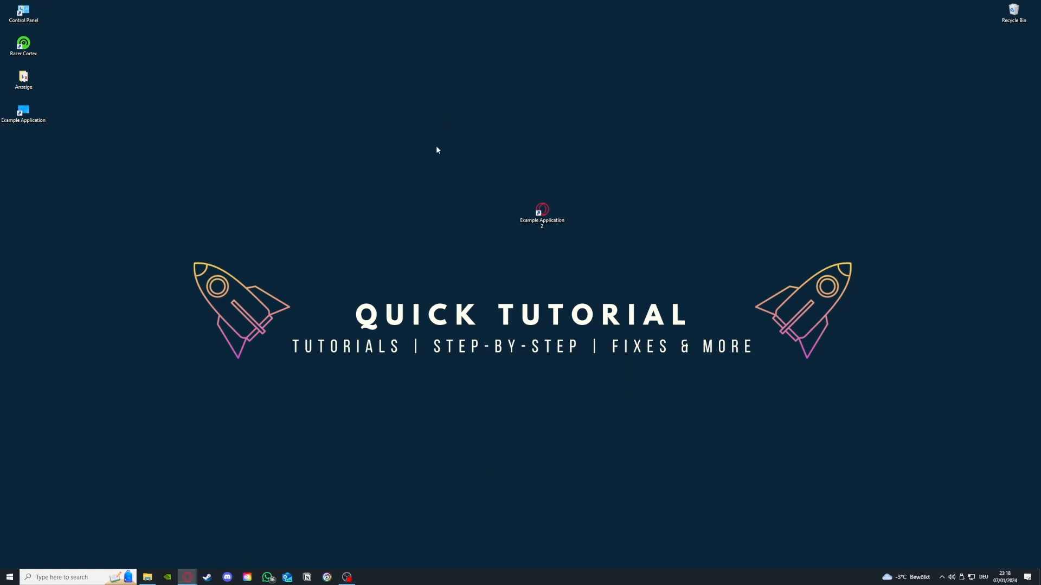
- Open Control Panel's list of installed programs and show the uninstall option for Microsoft Teams without running it
{"action": "double_click", "coordinate": [39, 15]}
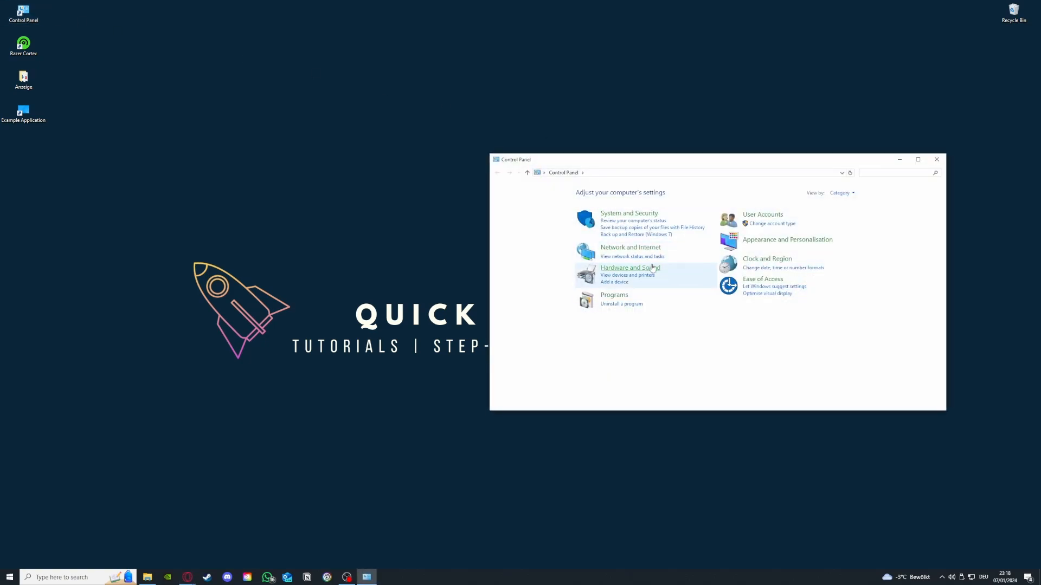
{"action": "left_click", "coordinate": [623, 305]}
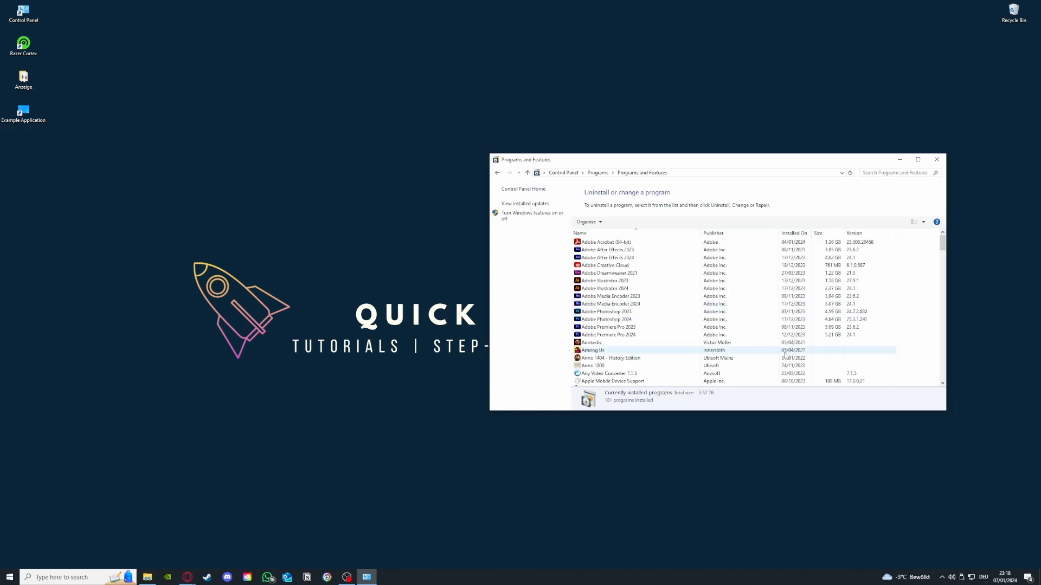
{"action": "scroll", "coordinate": [726, 326], "scroll_direction": "down", "scroll_amount": 15}
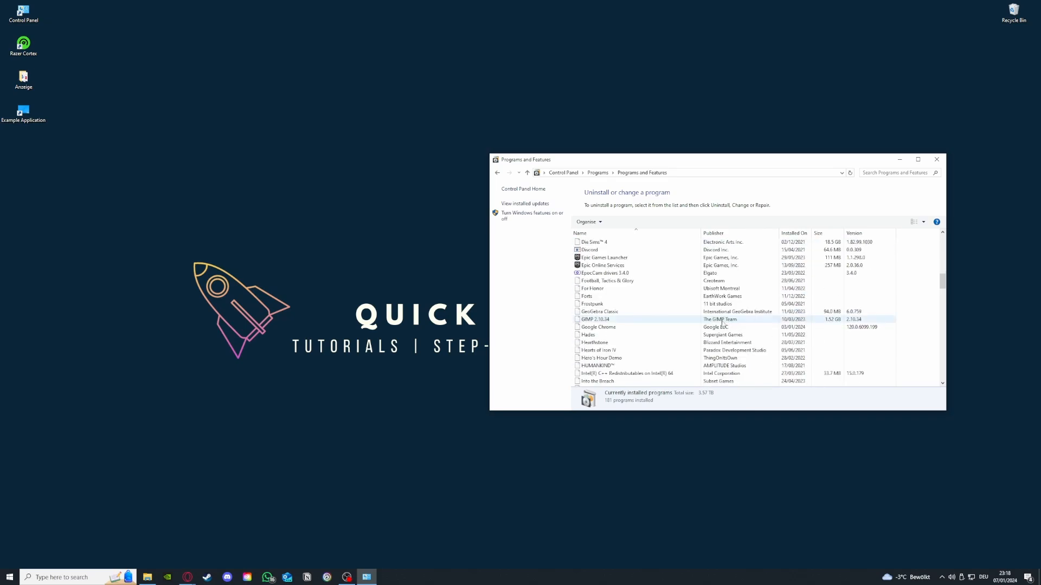
{"action": "scroll", "coordinate": [722, 325], "scroll_direction": "down", "scroll_amount": 12}
{"action": "scroll", "coordinate": [673, 328], "scroll_direction": "up", "scroll_amount": 6}
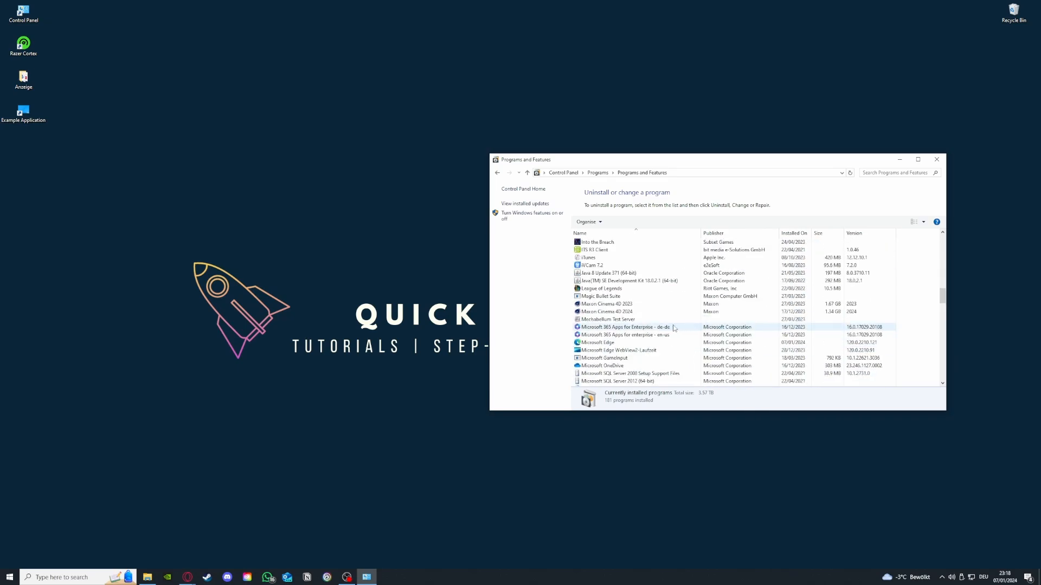
{"action": "scroll", "coordinate": [674, 328], "scroll_direction": "down", "scroll_amount": 3}
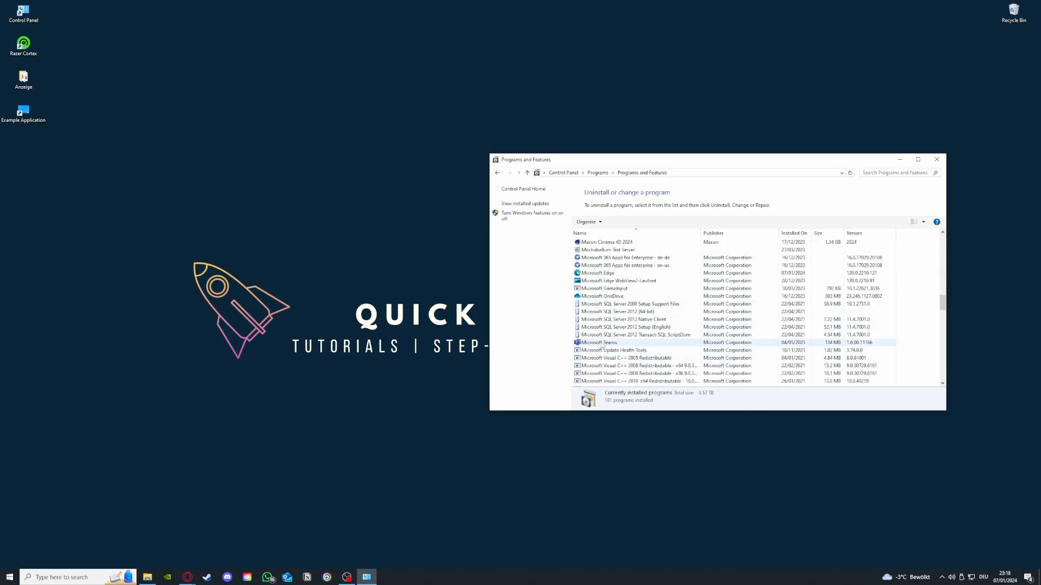
{"action": "left_click", "coordinate": [602, 344]}
{"action": "right_click", "coordinate": [601, 344]}
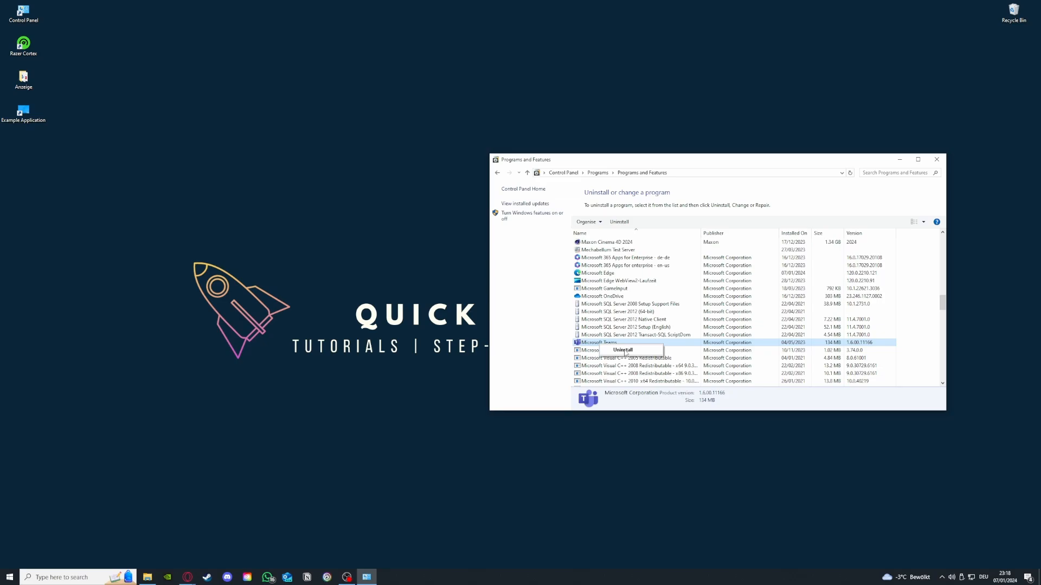
{"action": "left_click", "coordinate": [519, 280]}
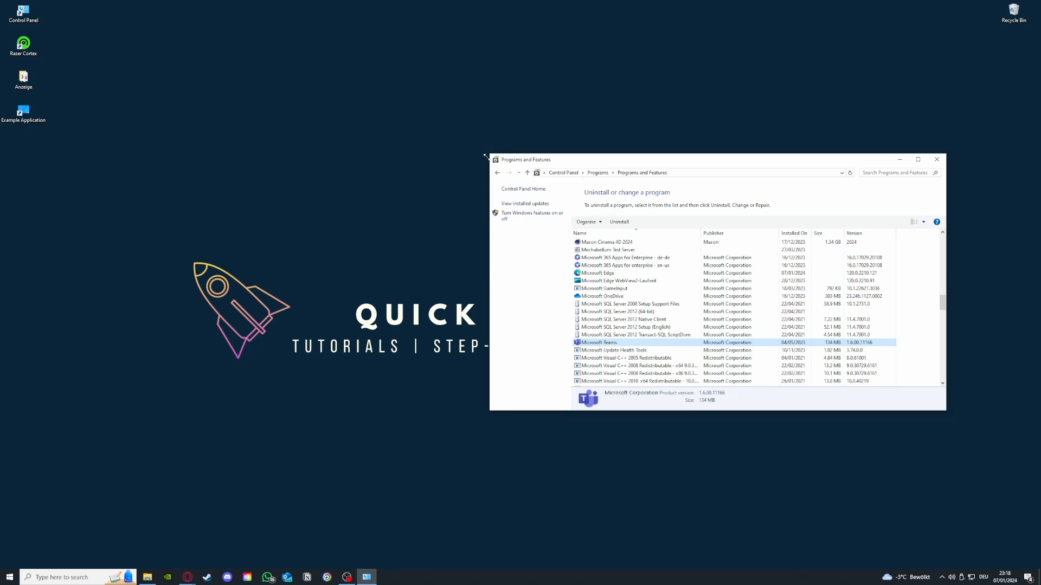
- Return to the Control Panel home page, search for "window", and open Windows Defender Firewall
{"action": "left_click", "coordinate": [497, 174]}
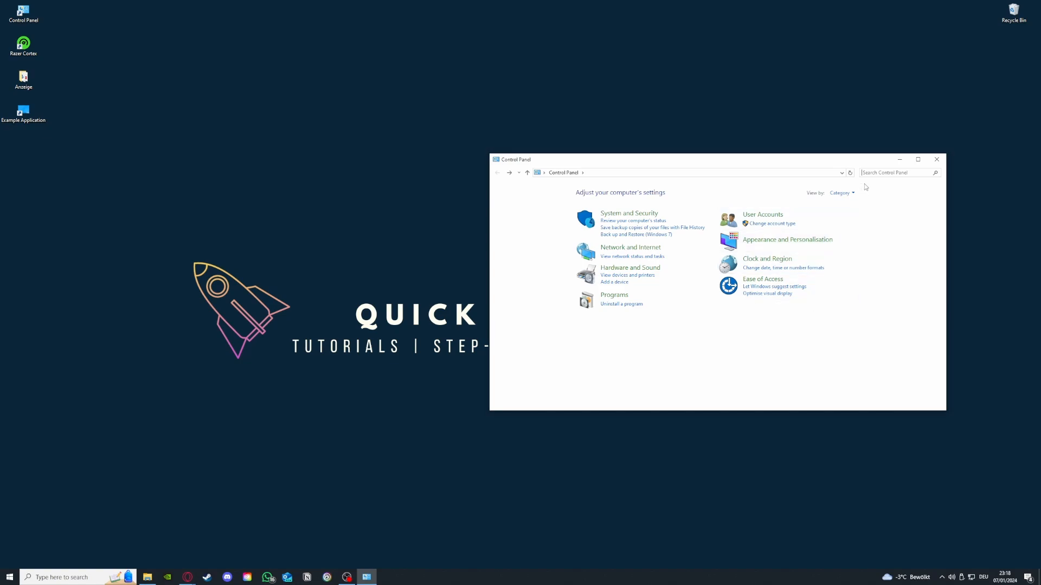
{"action": "type", "text": "window"}
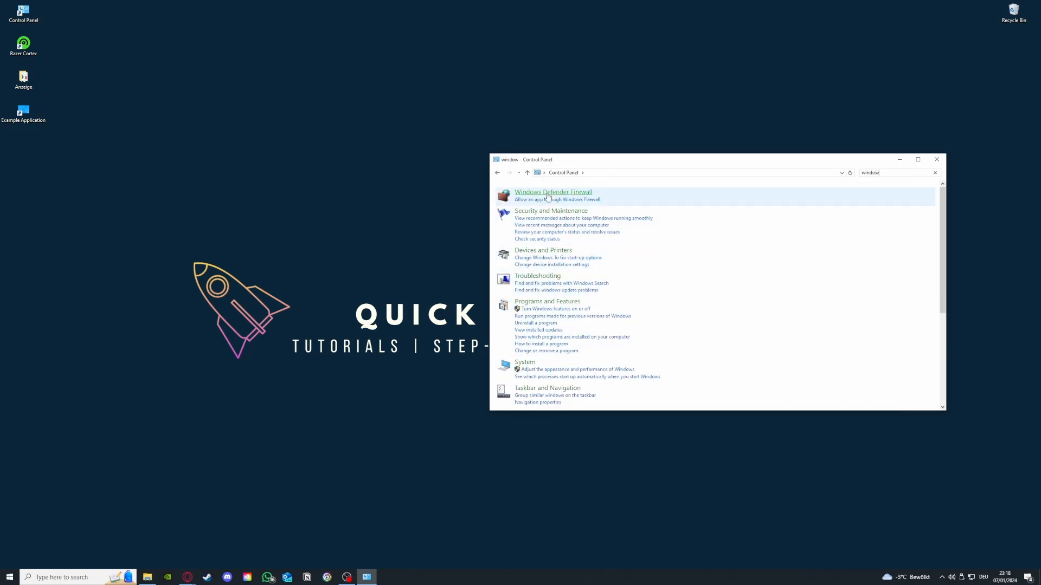
{"action": "left_click", "coordinate": [553, 192]}
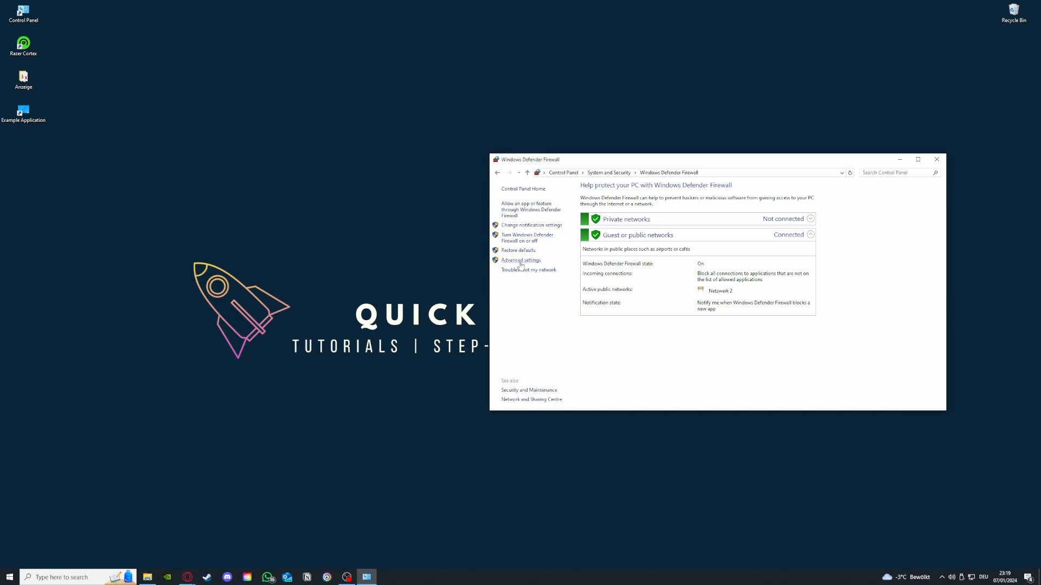
- Review the apps allowed through Windows Defender Firewall and return to the firewall overview
{"action": "left_click", "coordinate": [522, 211]}
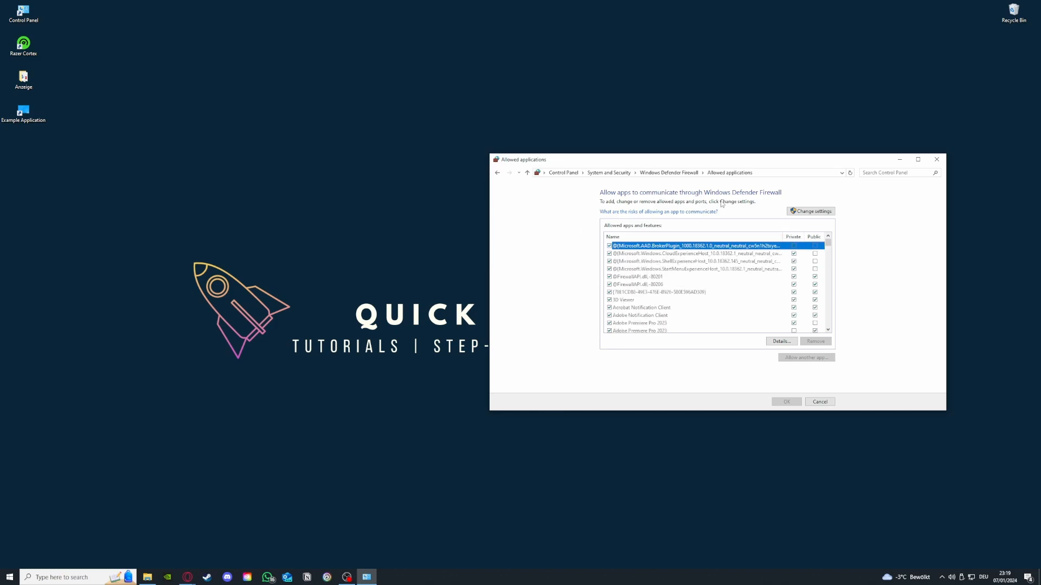
{"action": "left_click", "coordinate": [497, 172]}
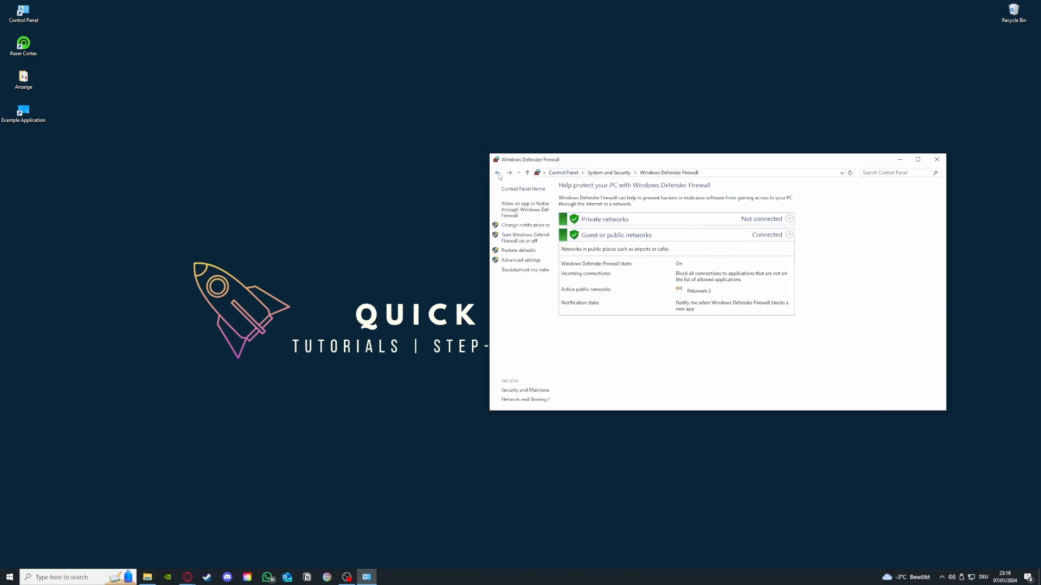
{"action": "left_click", "coordinate": [522, 211]}
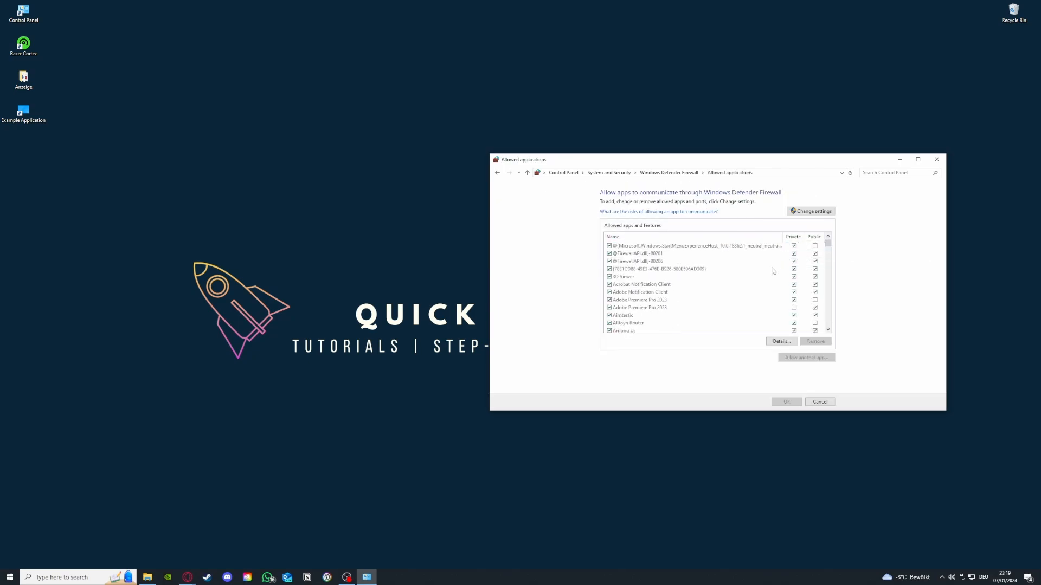
{"action": "scroll", "coordinate": [772, 270], "scroll_direction": "down", "scroll_amount": 10}
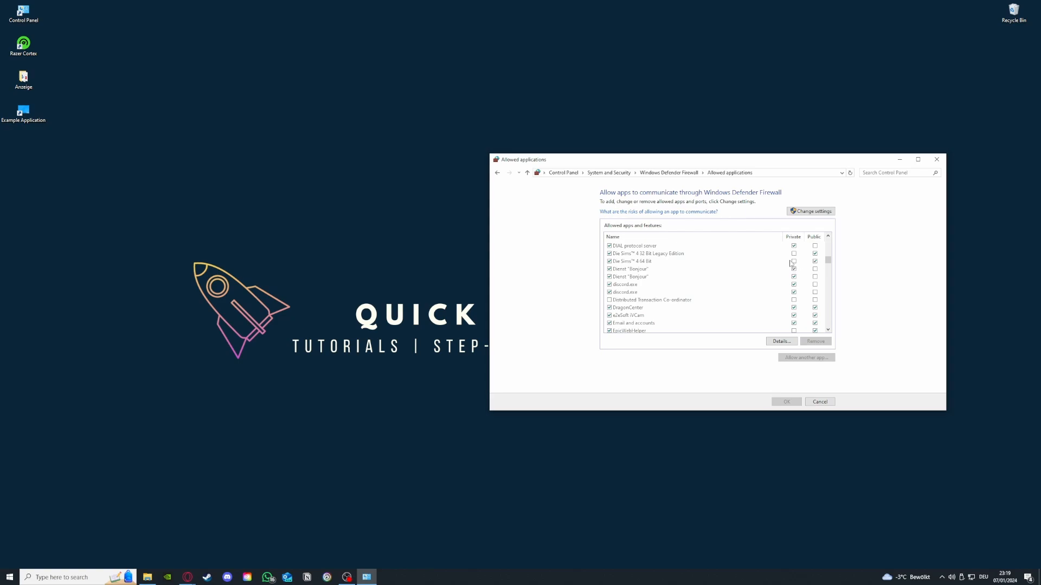
{"action": "left_click", "coordinate": [497, 174]}
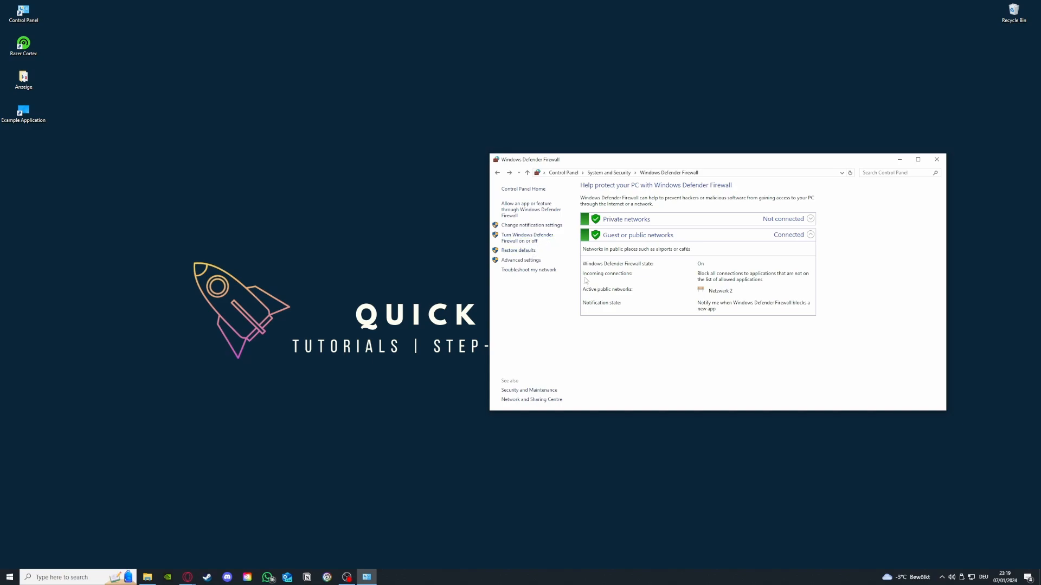
- Open the firewall's advanced settings and inspect the inbound and outbound rules
{"action": "left_click", "coordinate": [521, 260]}
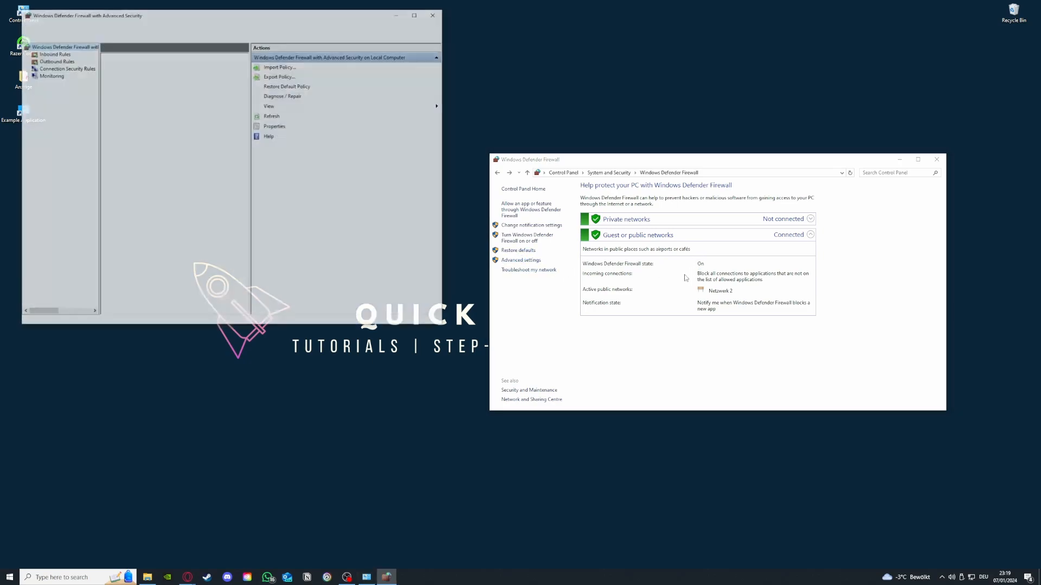
{"action": "scroll", "coordinate": [161, 126], "scroll_direction": "down", "scroll_amount": 3}
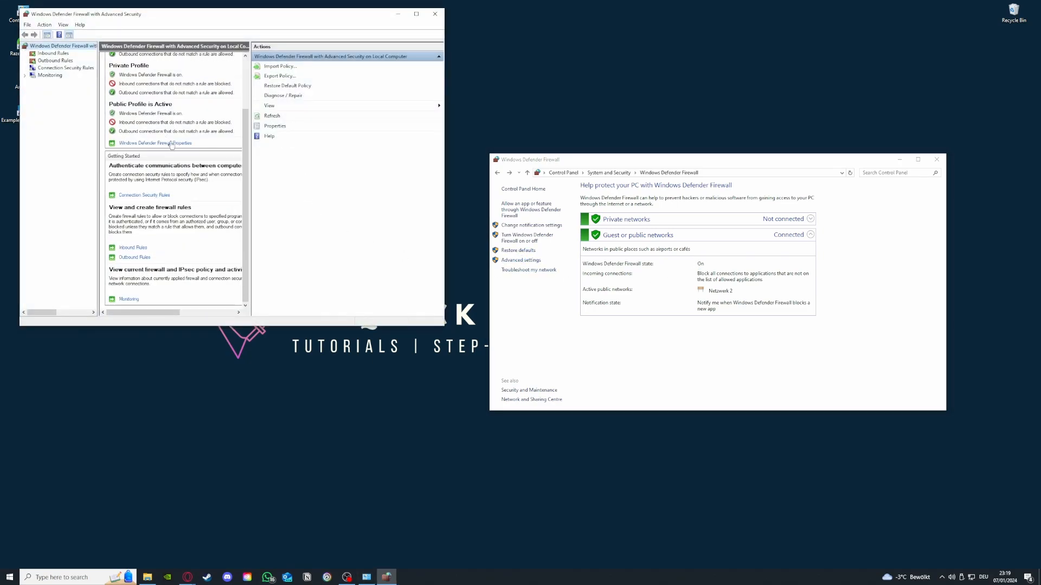
{"action": "left_click", "coordinate": [53, 54]}
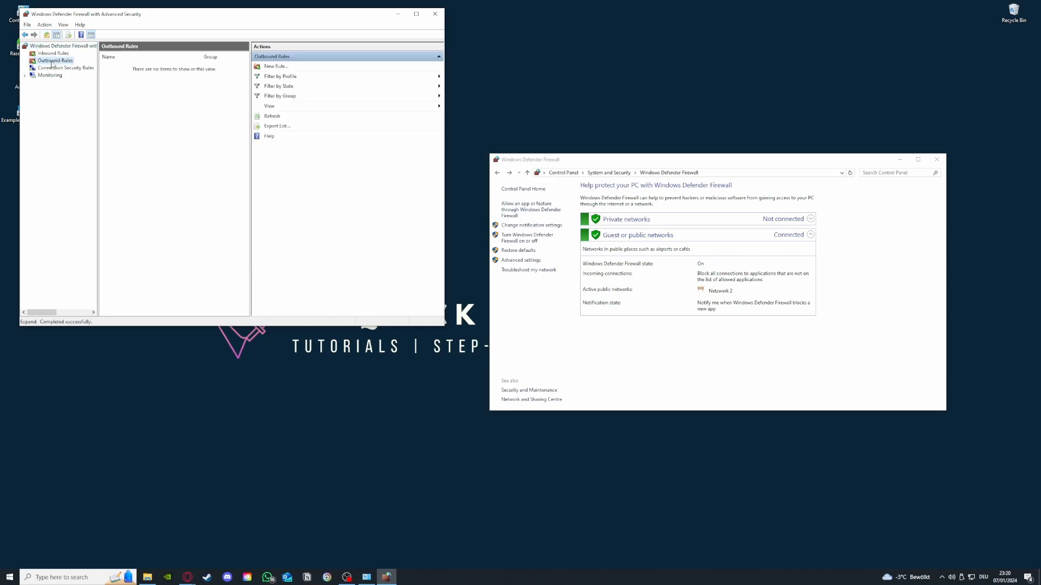
{"action": "left_click", "coordinate": [56, 60]}
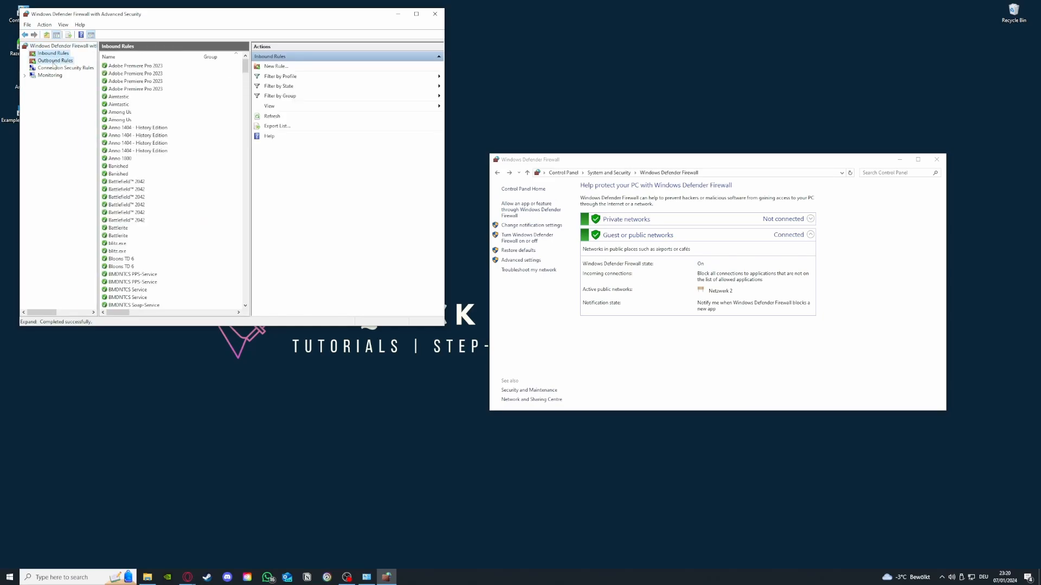
{"action": "left_click", "coordinate": [54, 54]}
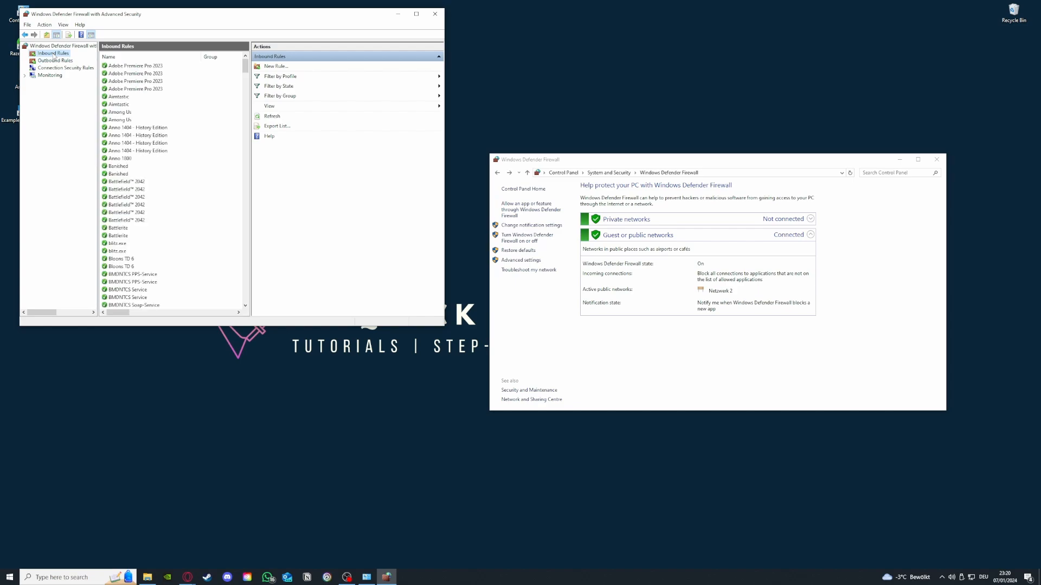
{"action": "scroll", "coordinate": [169, 163], "scroll_direction": "down", "scroll_amount": 20}
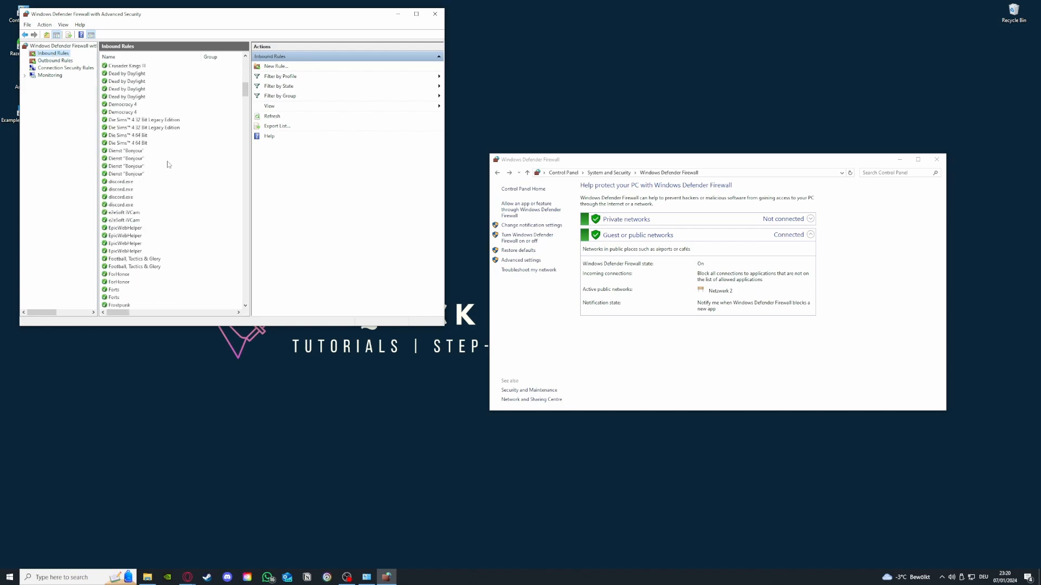
- Show the rule types in the New Inbound Rule Wizard, cancel it, and examine the rest of the inbound rules
{"action": "left_click", "coordinate": [292, 68]}
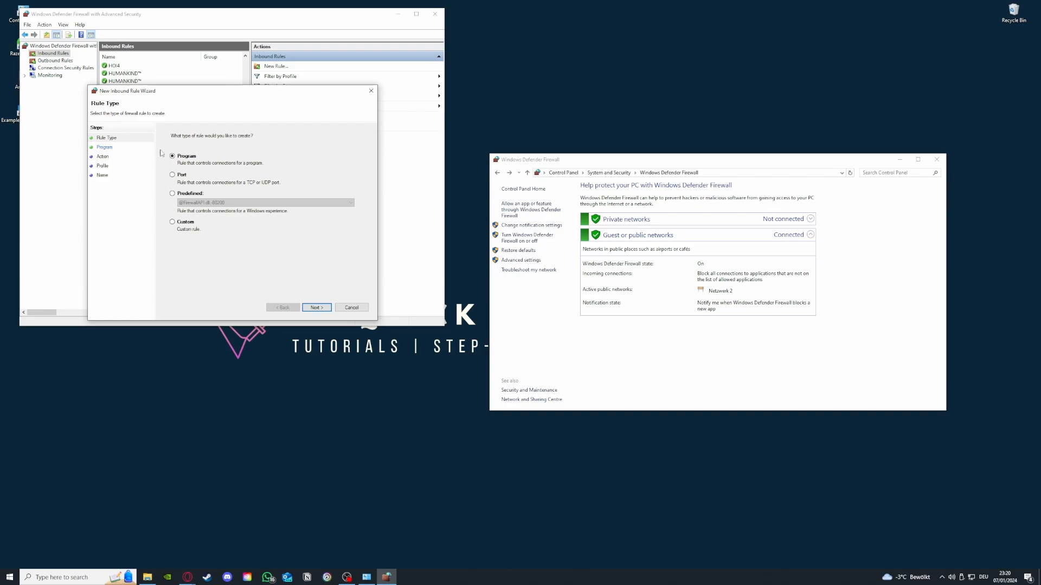
{"action": "left_click", "coordinate": [375, 93]}
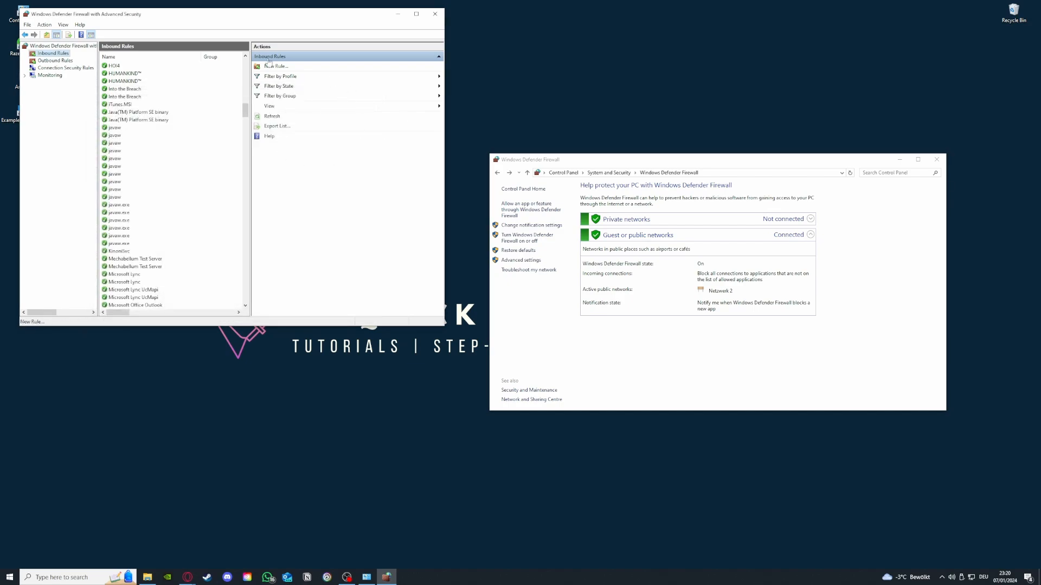
{"action": "scroll", "coordinate": [191, 262], "scroll_direction": "down", "scroll_amount": 15}
{"action": "scroll", "coordinate": [189, 262], "scroll_direction": "down", "scroll_amount": 8}
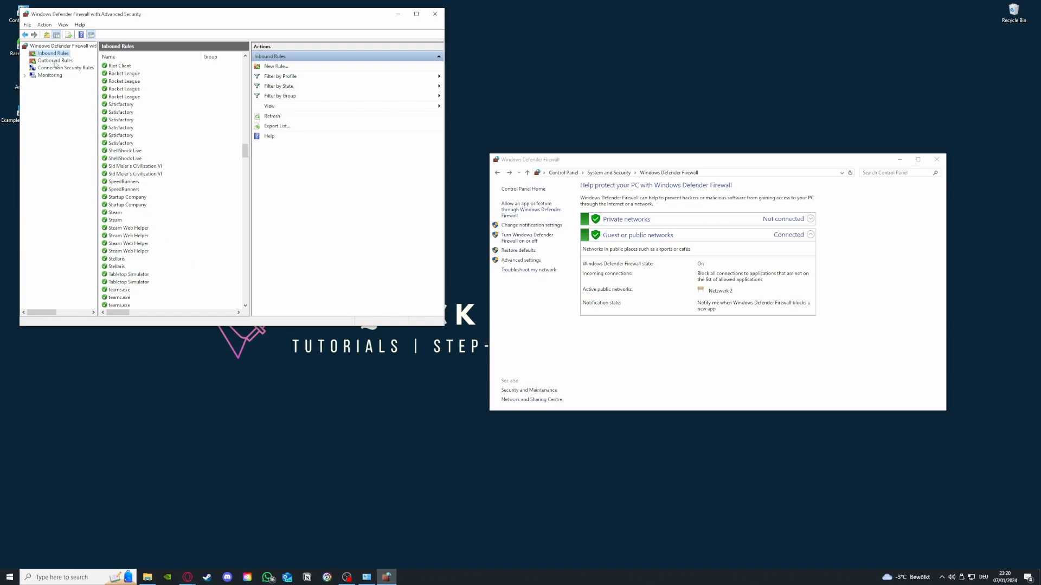
- Examine the outbound rules list and switch between the inbound and outbound rules to compare them
{"action": "left_click", "coordinate": [56, 62]}
{"action": "left_click", "coordinate": [54, 53]}
{"action": "left_click", "coordinate": [56, 60]}
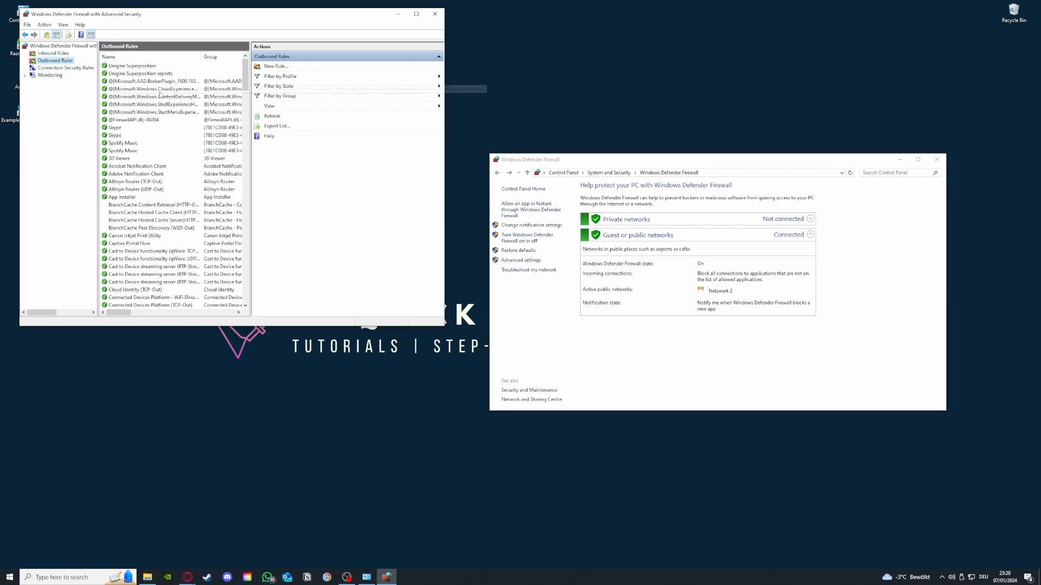
{"action": "left_click_drag", "start_coordinate": [246, 80], "coordinate": [247, 124]}
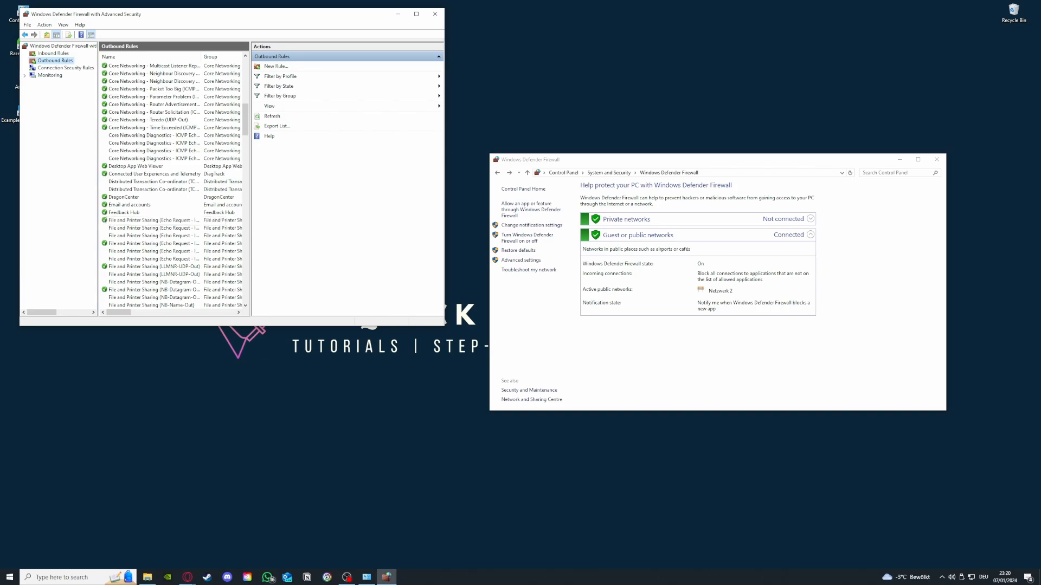
{"action": "left_click", "coordinate": [187, 578]}
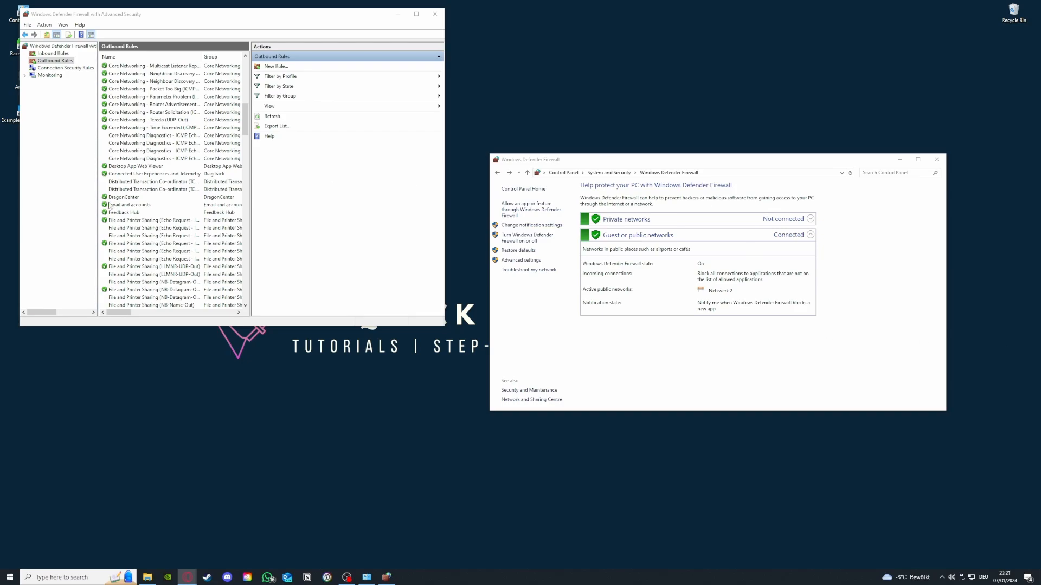
{"action": "scroll", "coordinate": [173, 228], "scroll_direction": "up", "scroll_amount": 10}
{"action": "scroll", "coordinate": [173, 228], "scroll_direction": "up", "scroll_amount": 3}
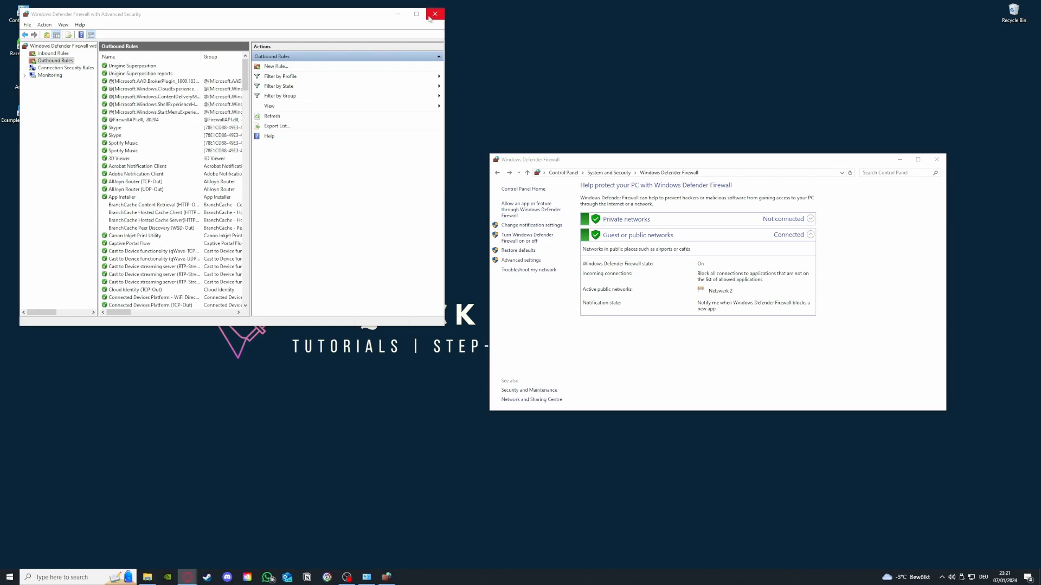
{"action": "left_click", "coordinate": [47, 54]}
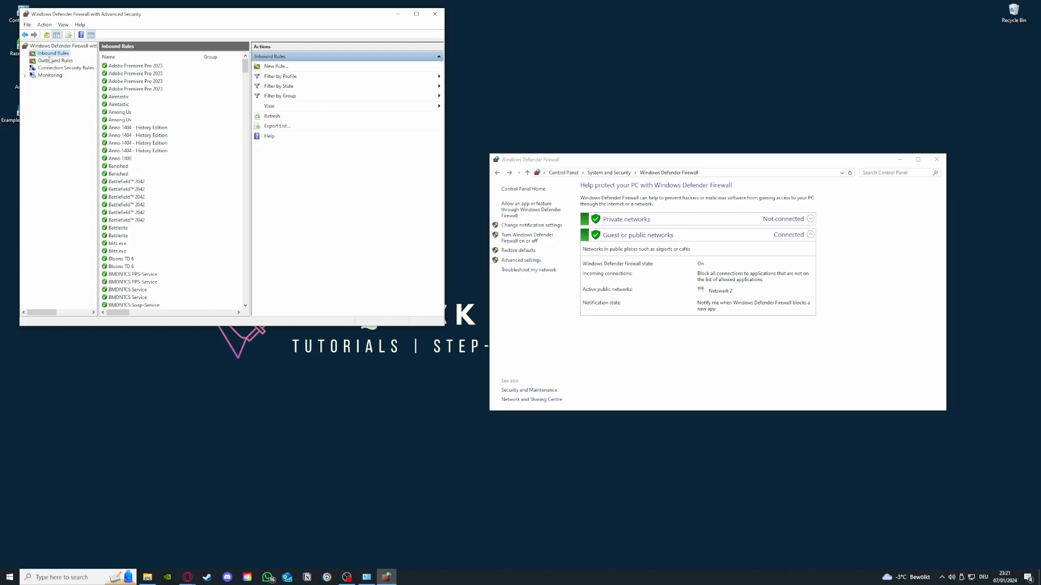
{"action": "left_click", "coordinate": [51, 62]}
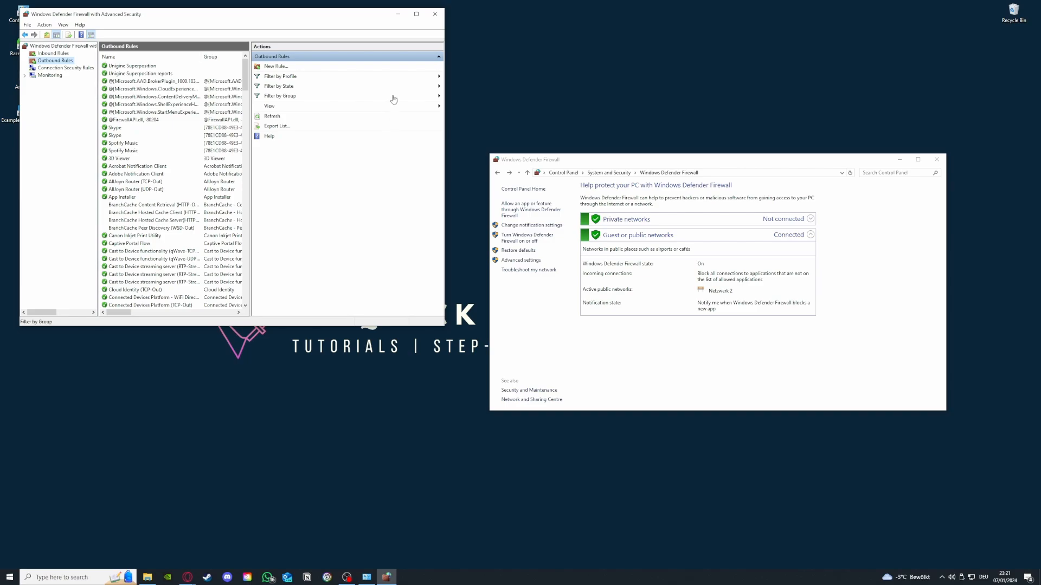
- Close both firewall windows and move the Example Application 2 shortcut up and to the left on the desktop
{"action": "left_click", "coordinate": [435, 14]}
{"action": "left_click", "coordinate": [936, 161]}
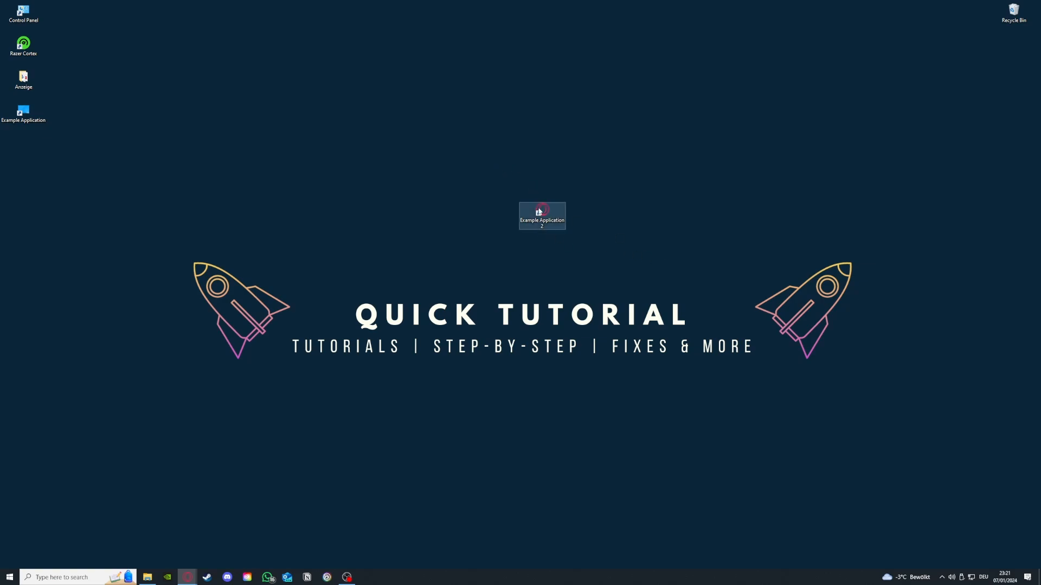
{"action": "left_click_drag", "start_coordinate": [542, 210], "coordinate": [400, 177]}
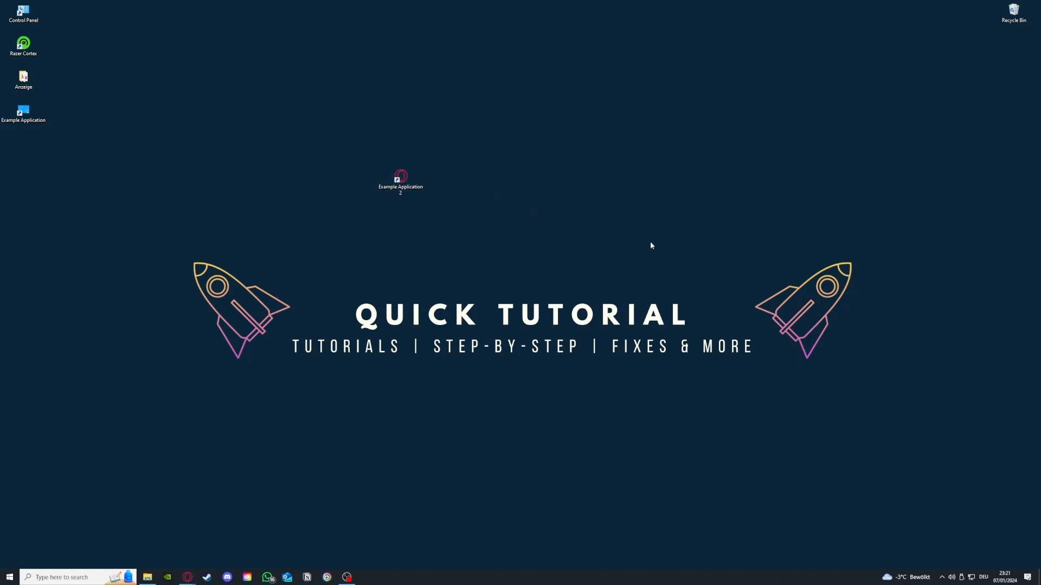